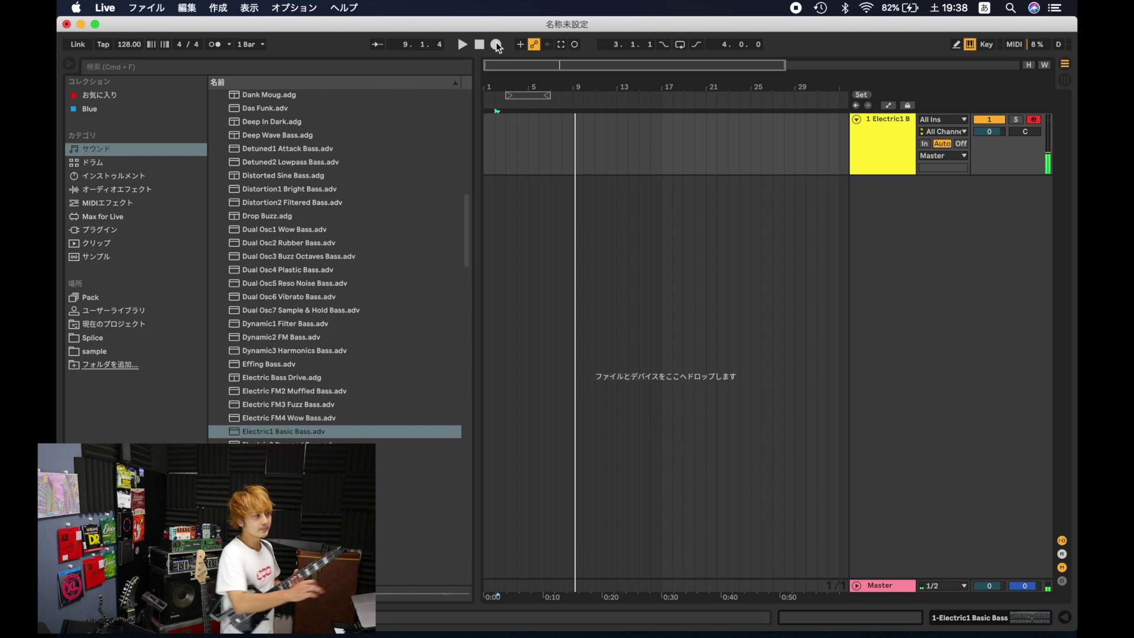
Step: Load the Accordion preset from the Piano & Keys sounds onto the MIDI track
{"action": "double_click", "coordinate": [892, 169]}
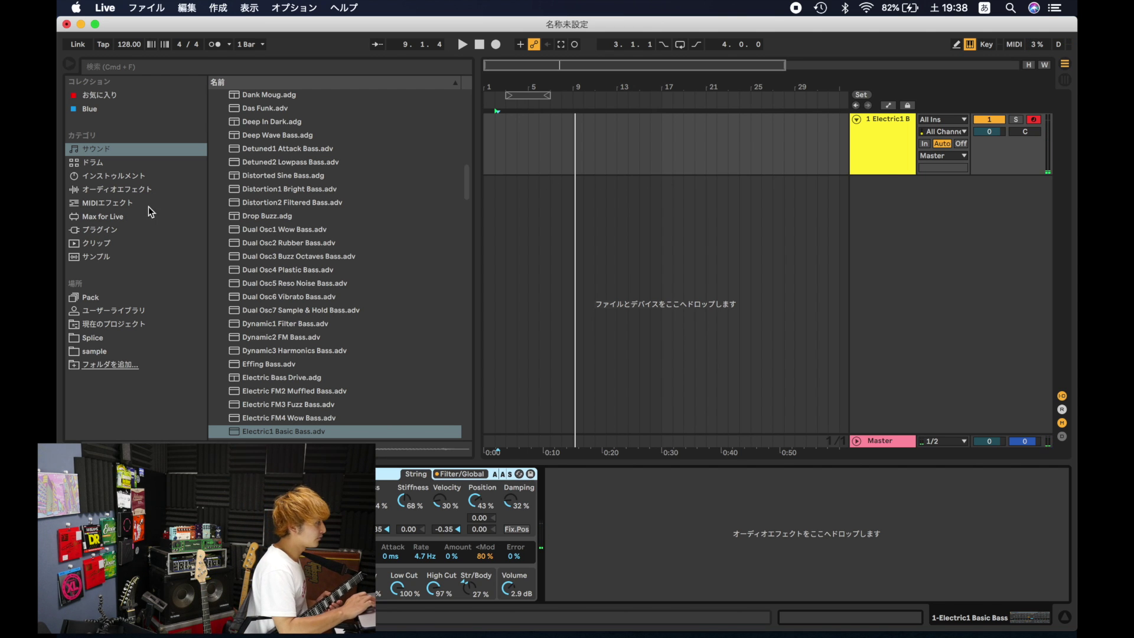
{"action": "scroll", "coordinate": [215, 248], "scroll_direction": "up", "scroll_amount": 15}
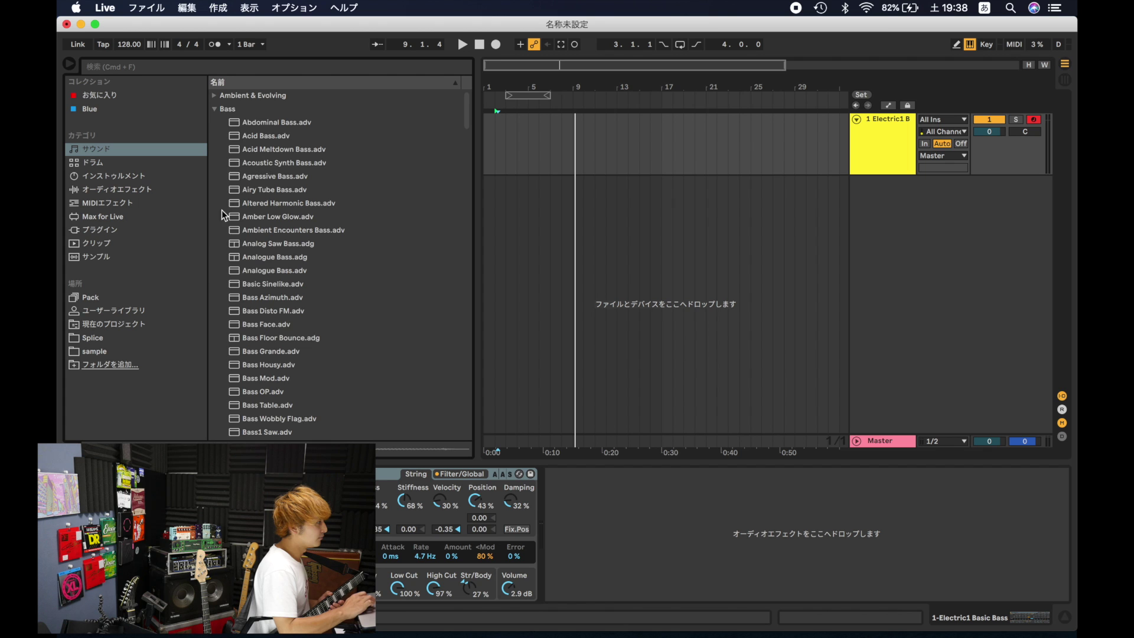
{"action": "left_click", "coordinate": [214, 108]}
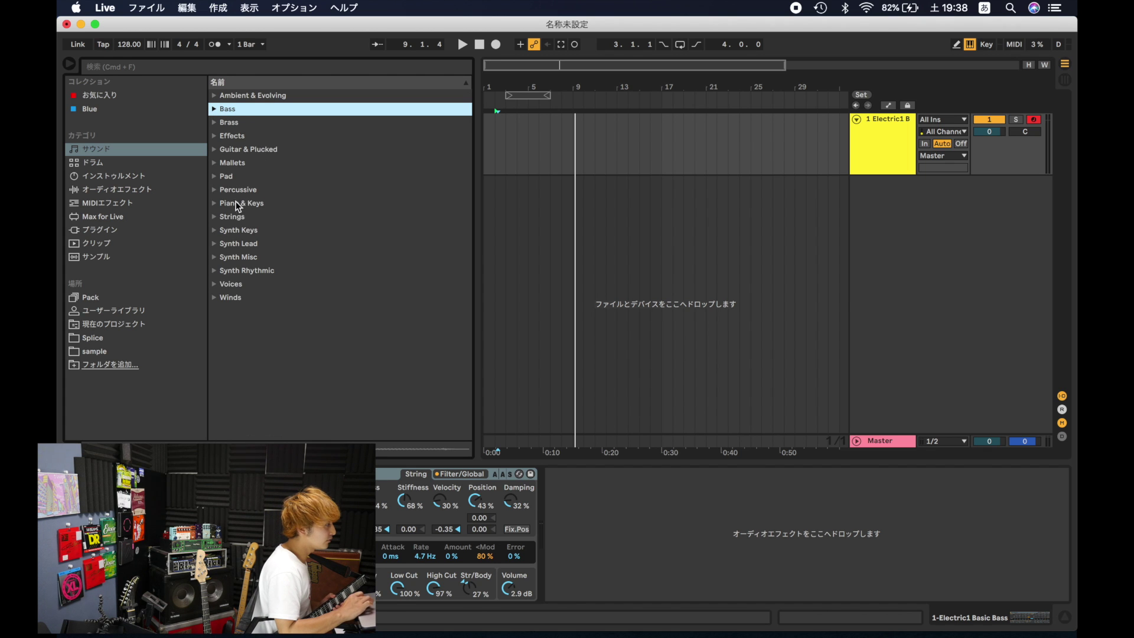
{"action": "left_click", "coordinate": [214, 203]}
{"action": "left_click", "coordinate": [266, 232]}
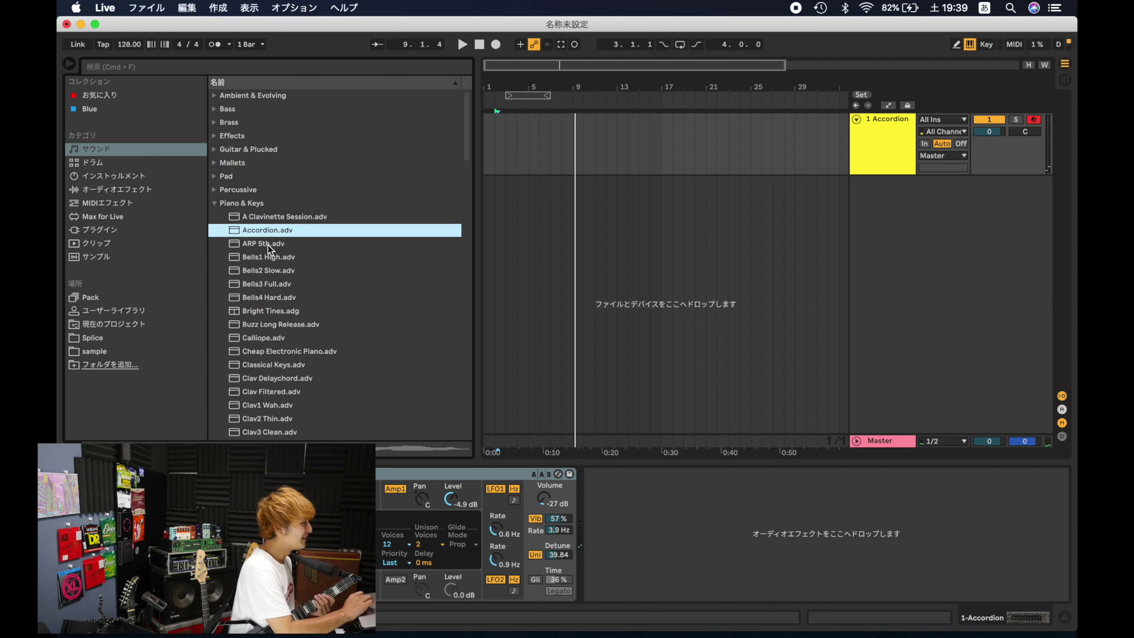
Step: Try the Bells2 Slow and Clav1 Wah presets as the track's instrument
{"action": "left_click", "coordinate": [278, 270]}
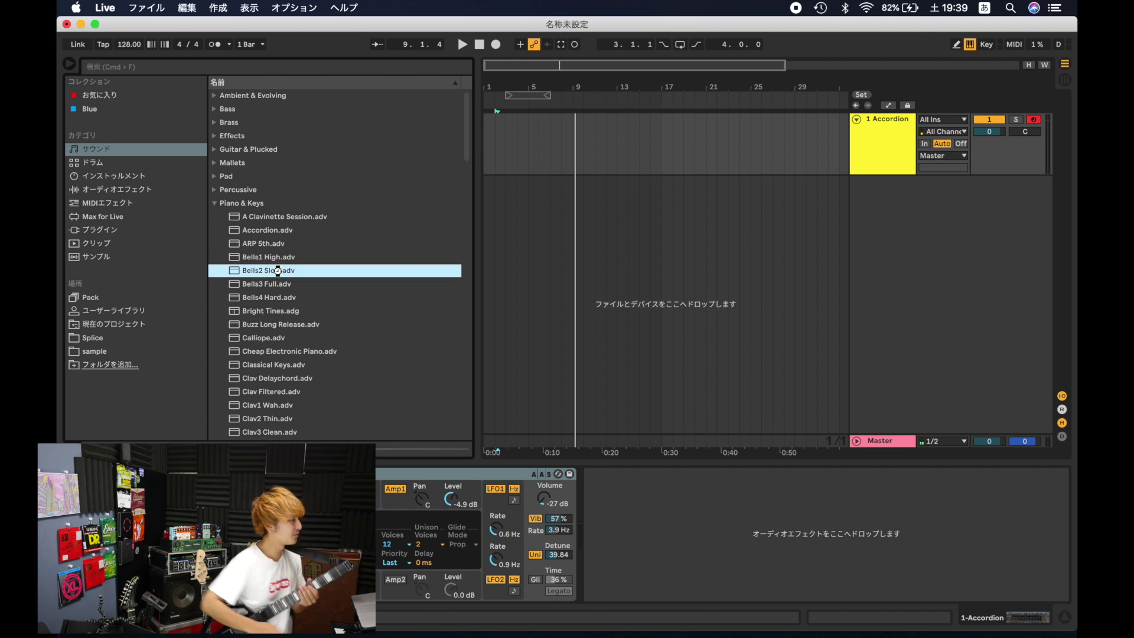
{"action": "double_click", "coordinate": [278, 271]}
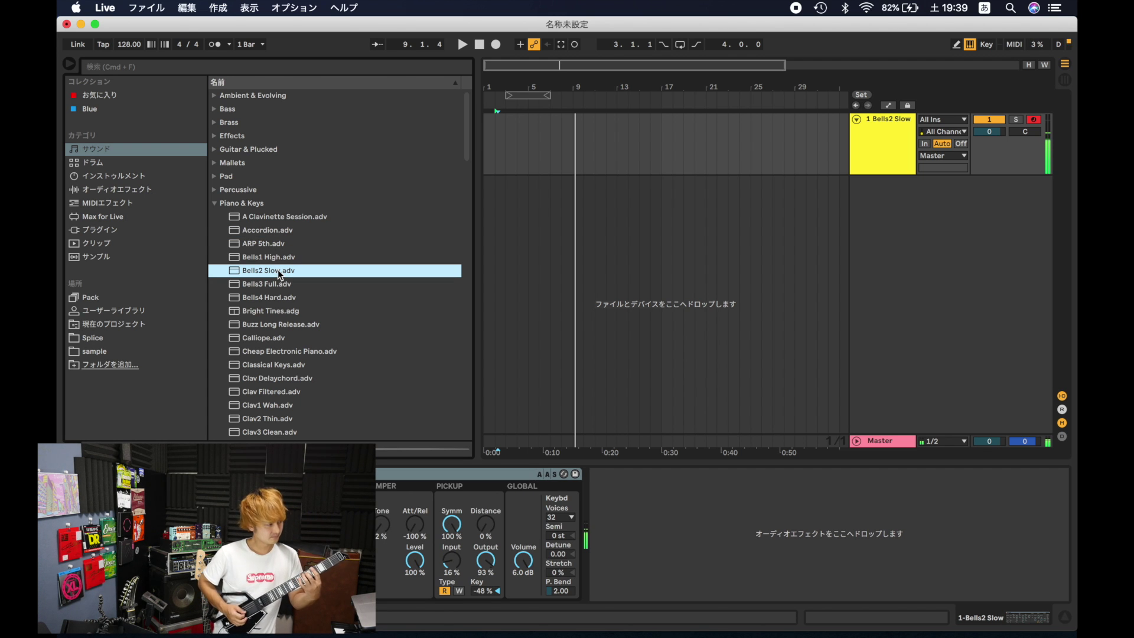
{"action": "left_click", "coordinate": [275, 406]}
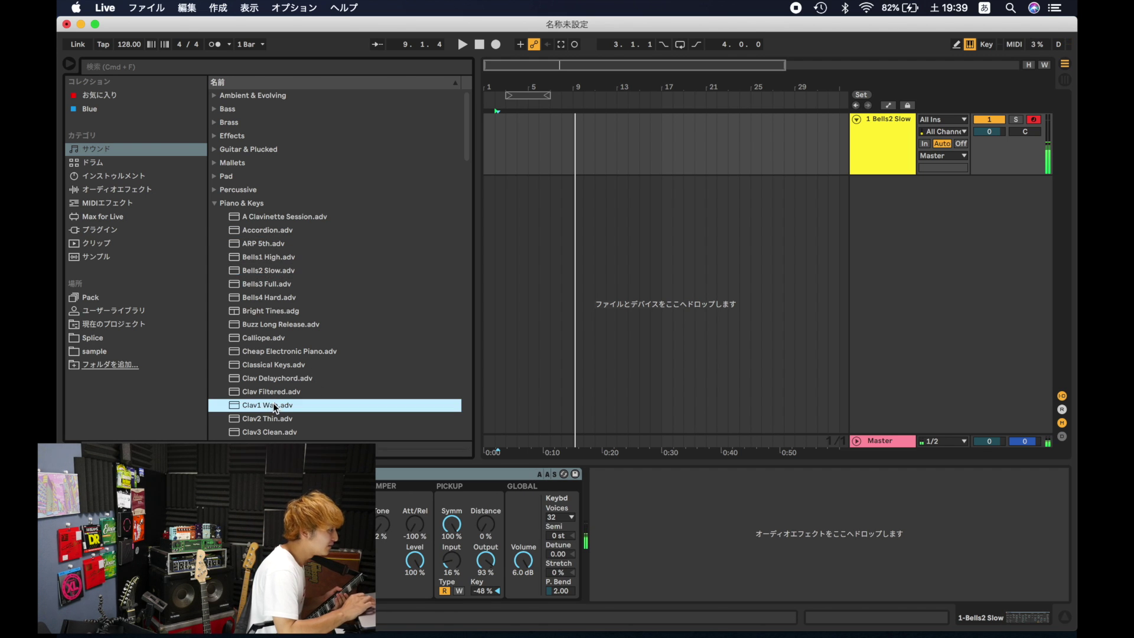
{"action": "double_click", "coordinate": [274, 406]}
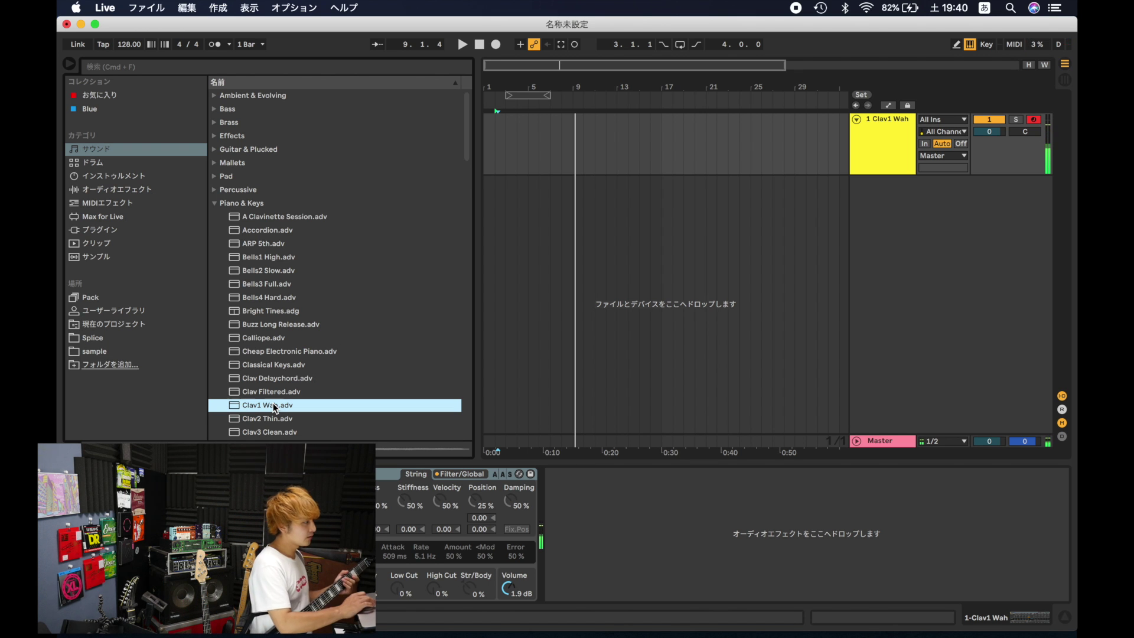
Step: Replace the track's instrument with the Fretless Bass preset from the Bass sounds
{"action": "left_click", "coordinate": [215, 204]}
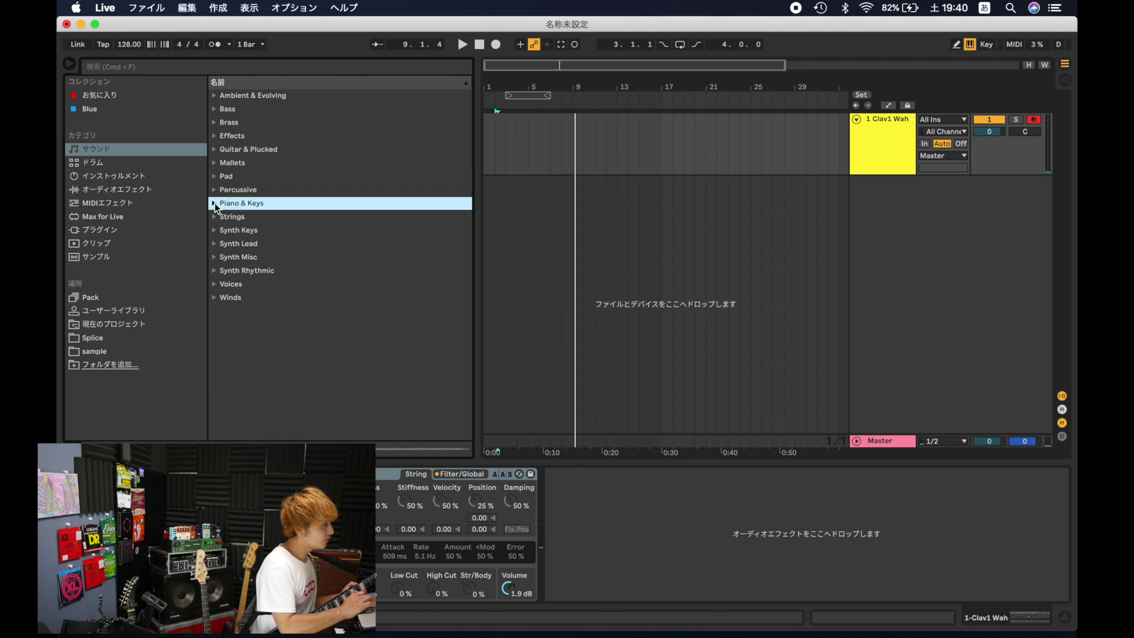
{"action": "left_click", "coordinate": [215, 110]}
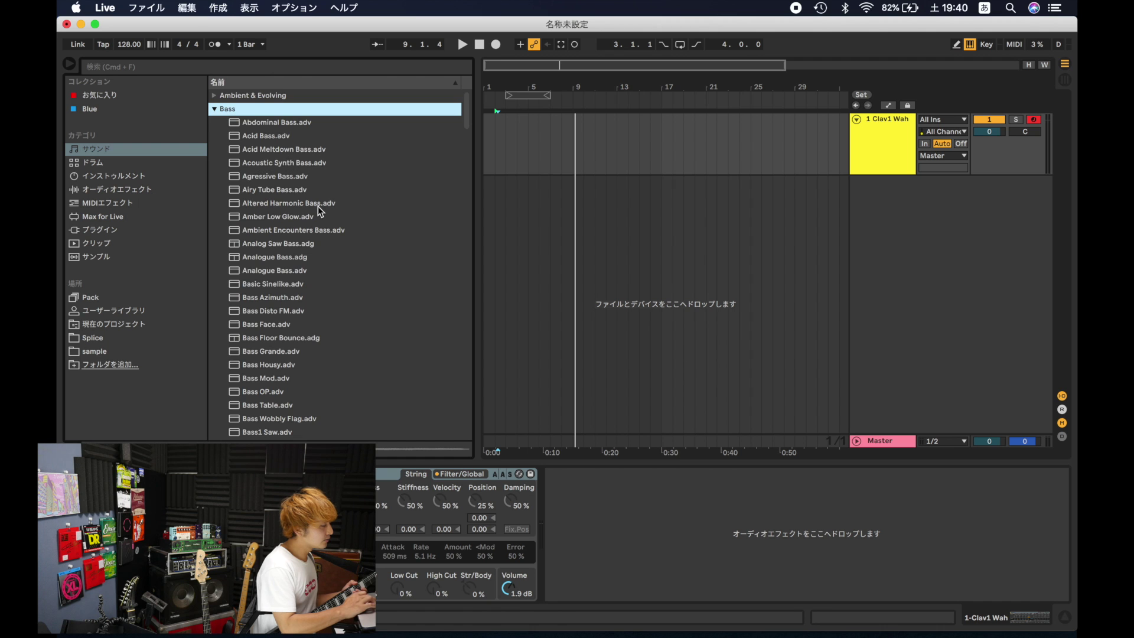
{"action": "scroll", "coordinate": [318, 207], "scroll_direction": "down", "scroll_amount": 15}
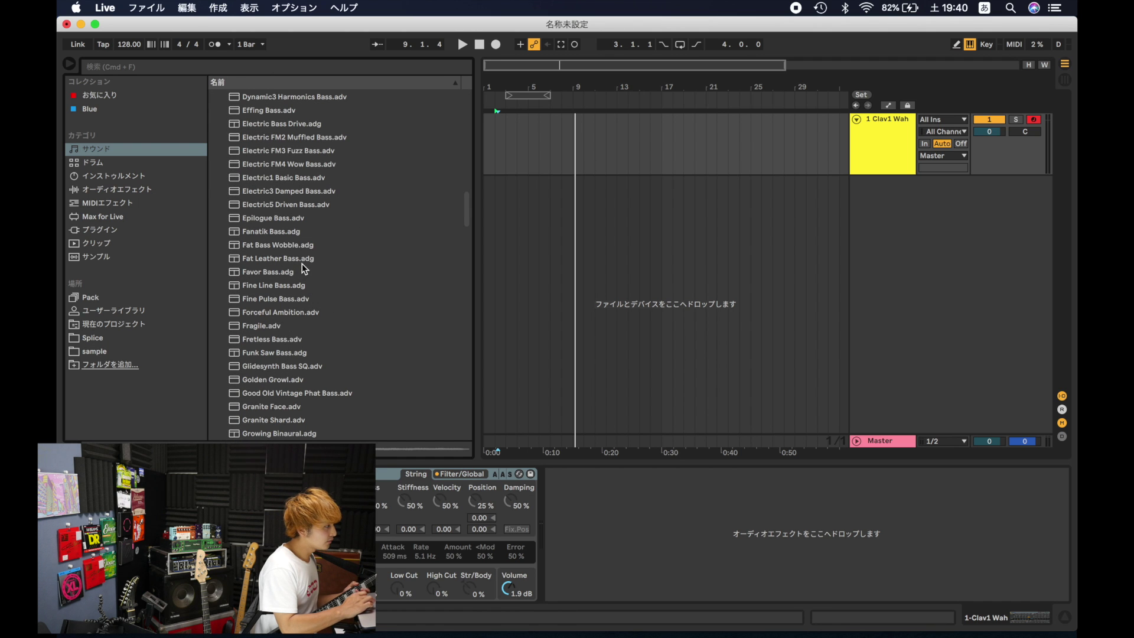
{"action": "scroll", "coordinate": [297, 265], "scroll_direction": "down", "scroll_amount": 5}
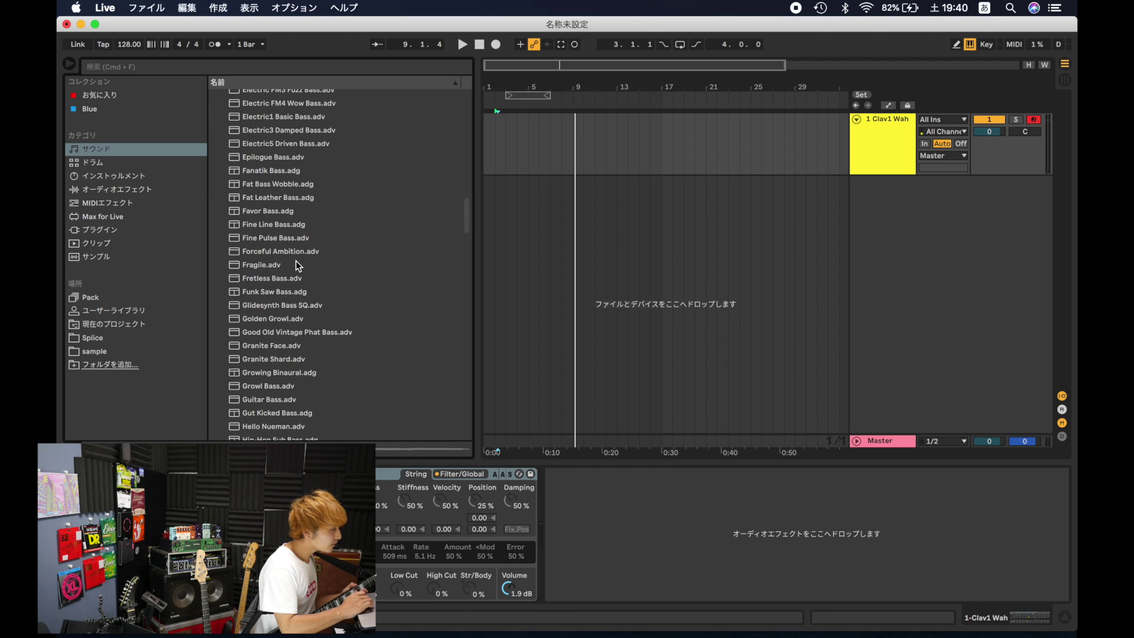
{"action": "left_click", "coordinate": [286, 289]}
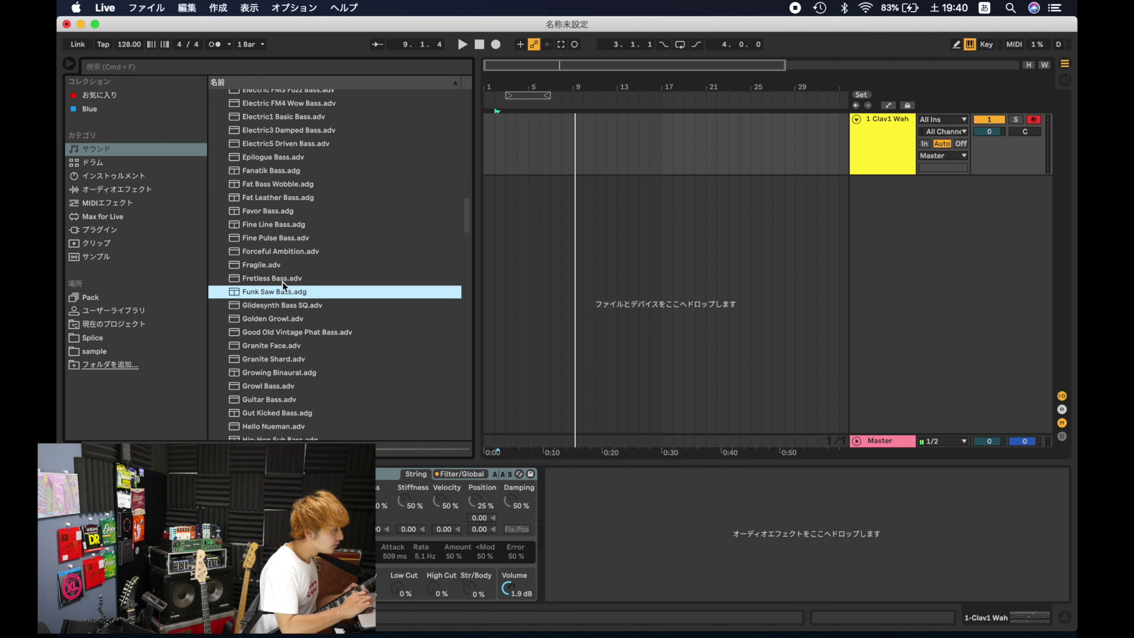
{"action": "double_click", "coordinate": [283, 280]}
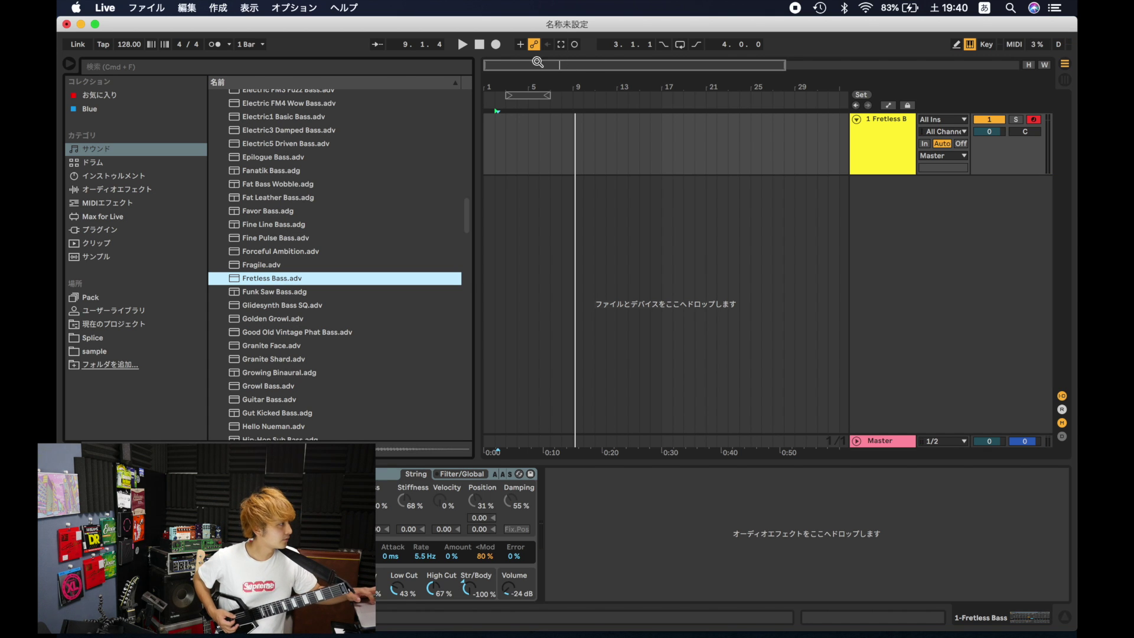
Step: Record a MIDI bass performance of about five bars on the track and open the recorded clip for note editing
{"action": "left_click", "coordinate": [497, 45]}
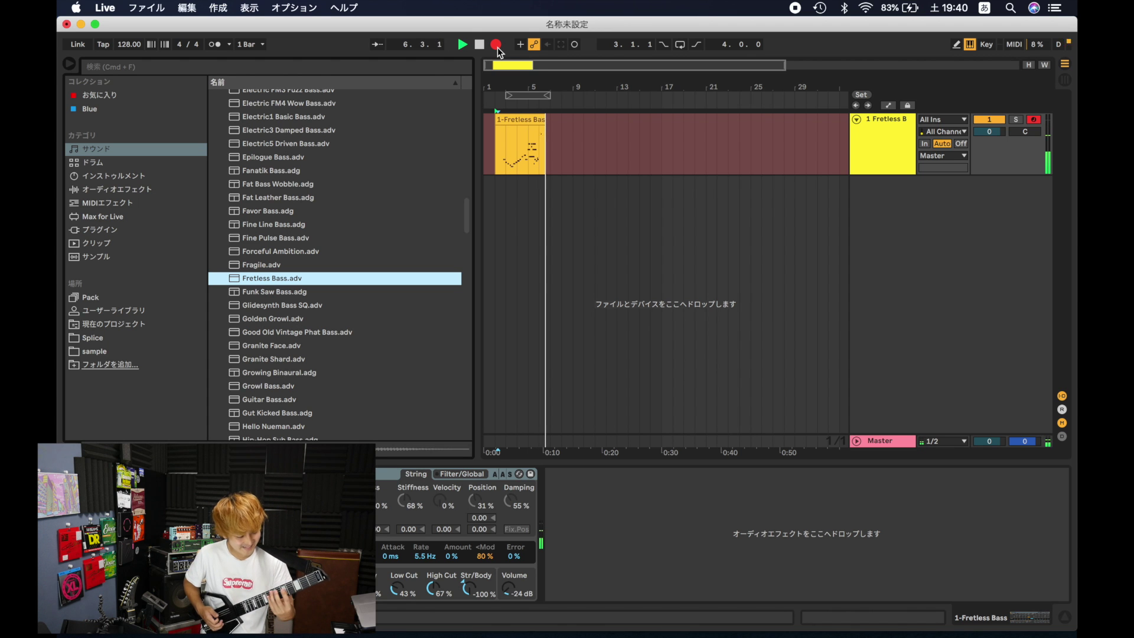
{"action": "key", "text": "space"}
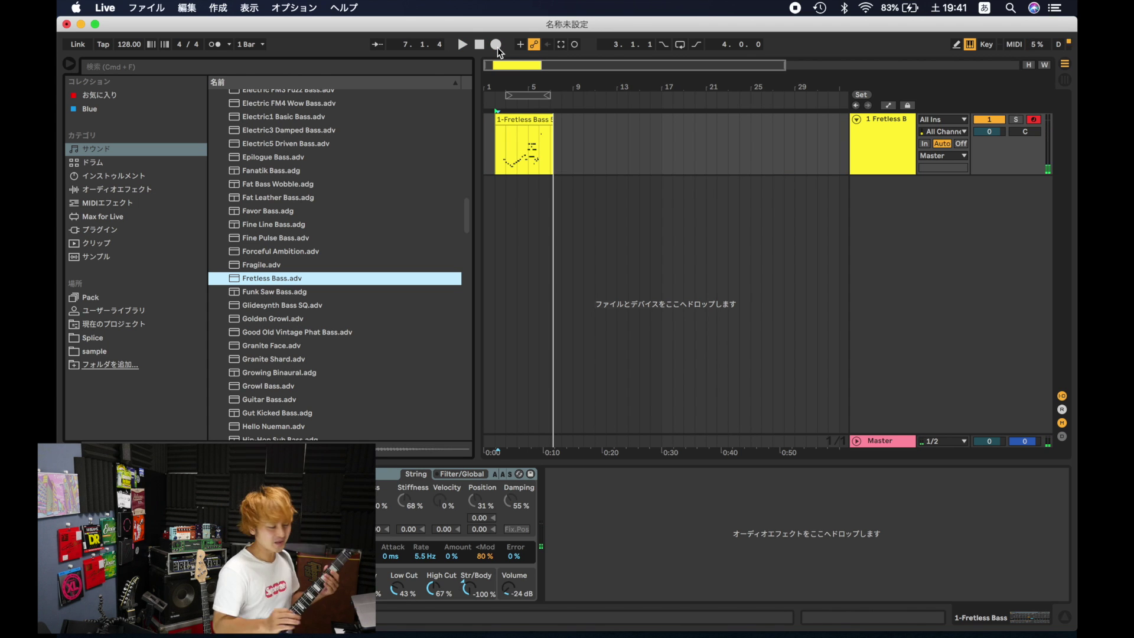
{"action": "double_click", "coordinate": [528, 126]}
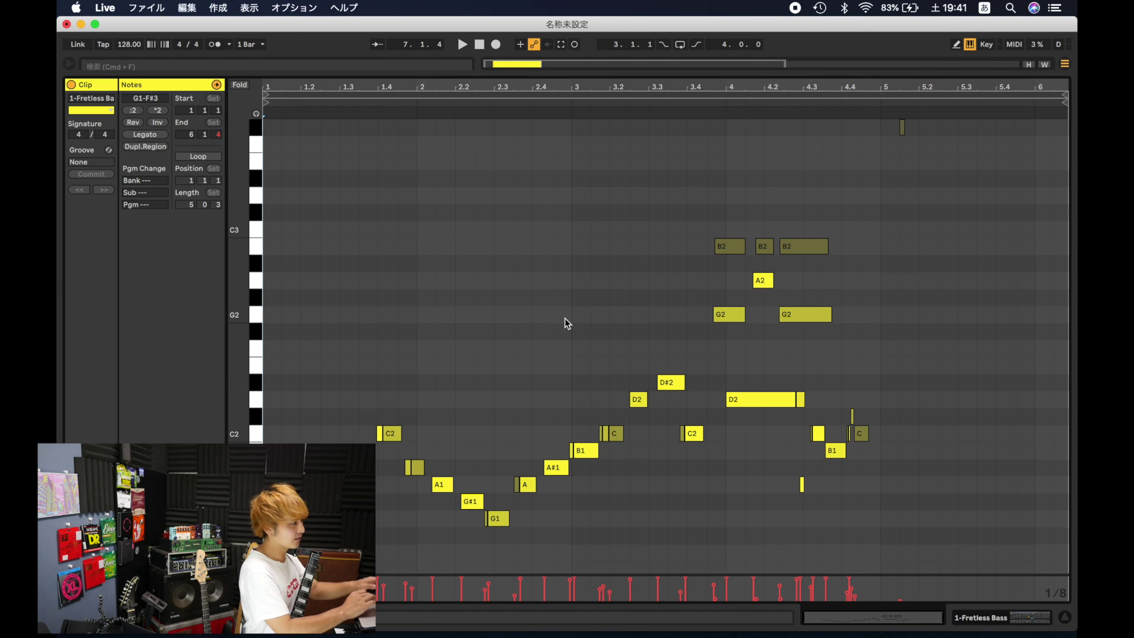
Step: Transpose all notes in the recorded clip down one octave and play the phrase to check the pitch
{"action": "key", "text": "super+a"}
{"action": "key", "text": "space"}
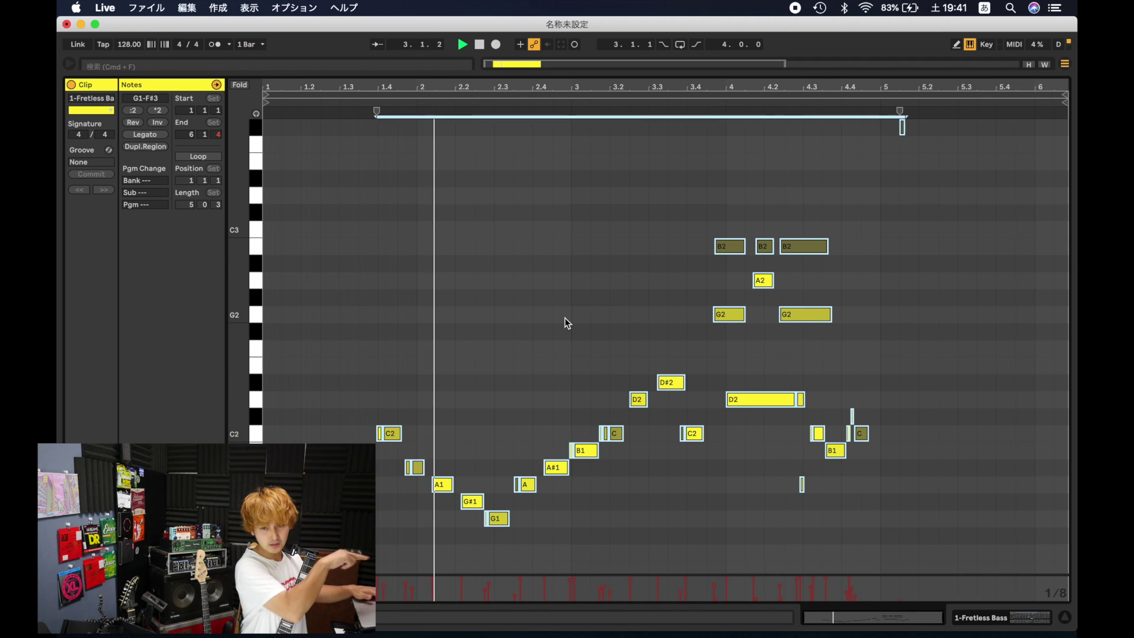
{"action": "key", "text": "space"}
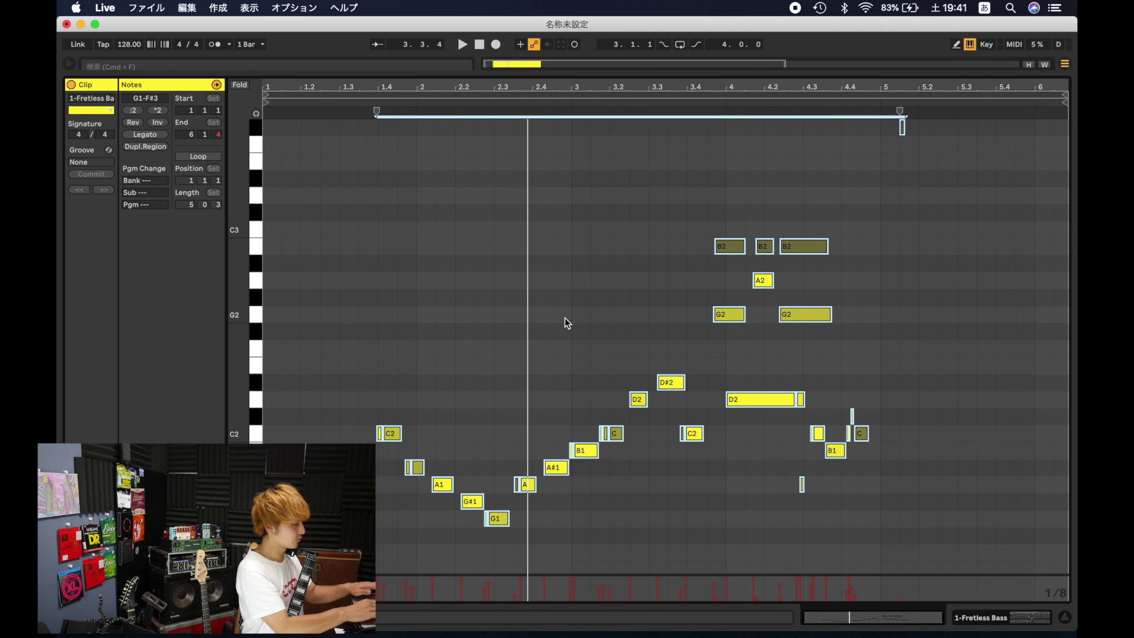
{"action": "key", "text": "shift+Down"}
{"action": "key", "text": "space"}
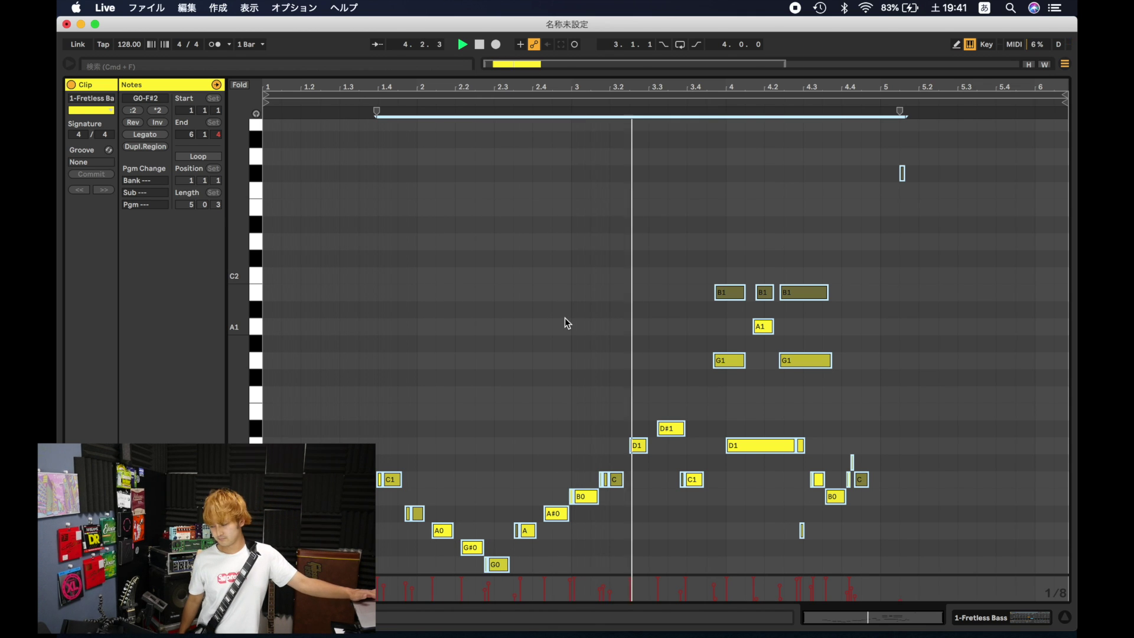
{"action": "key", "text": "space"}
Step: Delete the three B1 notes and the first G1 note around bar 4 of the clip
{"action": "left_click", "coordinate": [893, 300]}
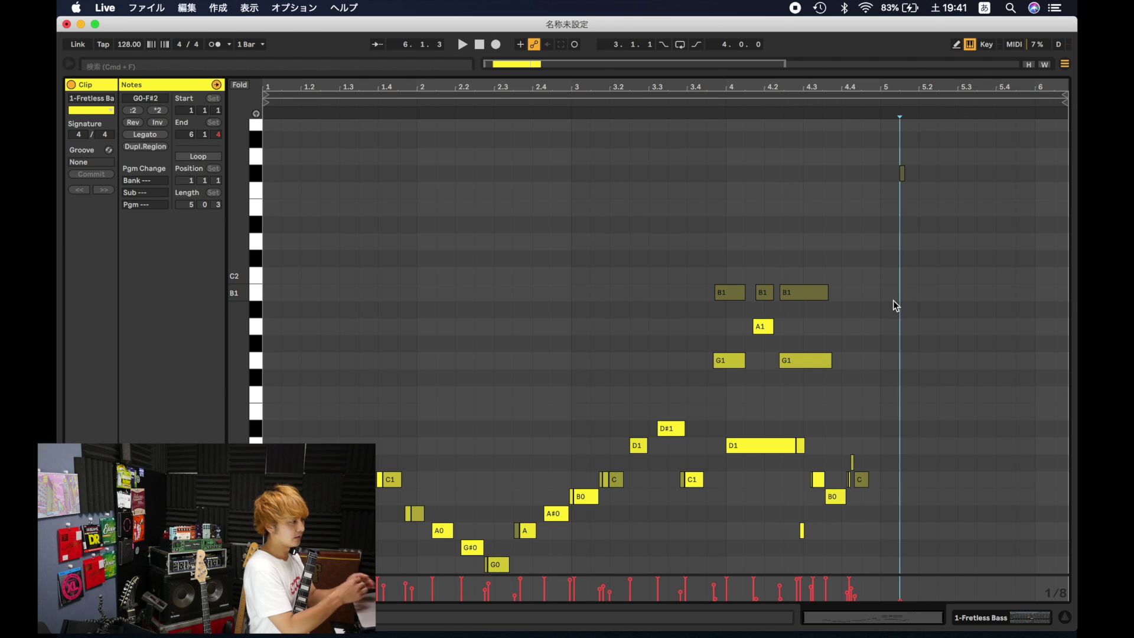
{"action": "left_click_drag", "start_coordinate": [884, 304], "coordinate": [707, 269]}
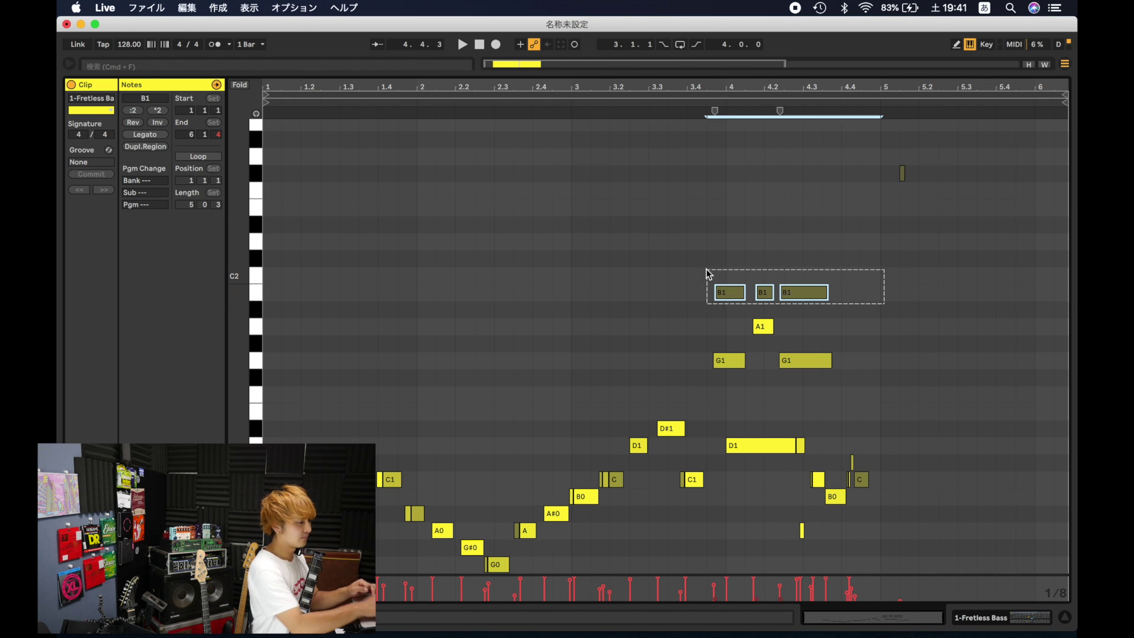
{"action": "key", "text": "Delete"}
{"action": "left_click", "coordinate": [738, 361]}
{"action": "key", "text": "Delete"}
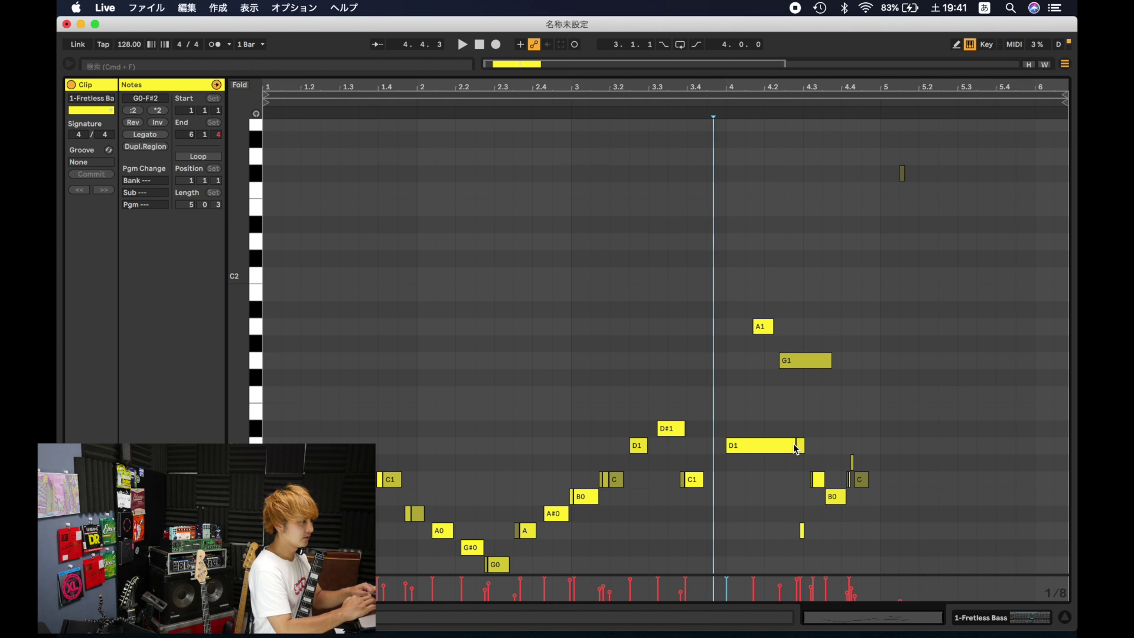
Step: Shorten the long D1 note at bar 4 and move it earlier to start at 3.4.3
{"action": "left_click_drag", "start_coordinate": [796, 448], "coordinate": [744, 448]}
{"action": "left_click", "coordinate": [737, 419]}
{"action": "key", "text": "space"}
{"action": "scroll", "coordinate": [710, 440], "scroll_direction": "up", "scroll_amount": 3}
{"action": "scroll", "coordinate": [765, 446], "scroll_direction": "up", "scroll_amount": 2}
{"action": "scroll", "coordinate": [765, 446], "scroll_direction": "down", "scroll_amount": 4}
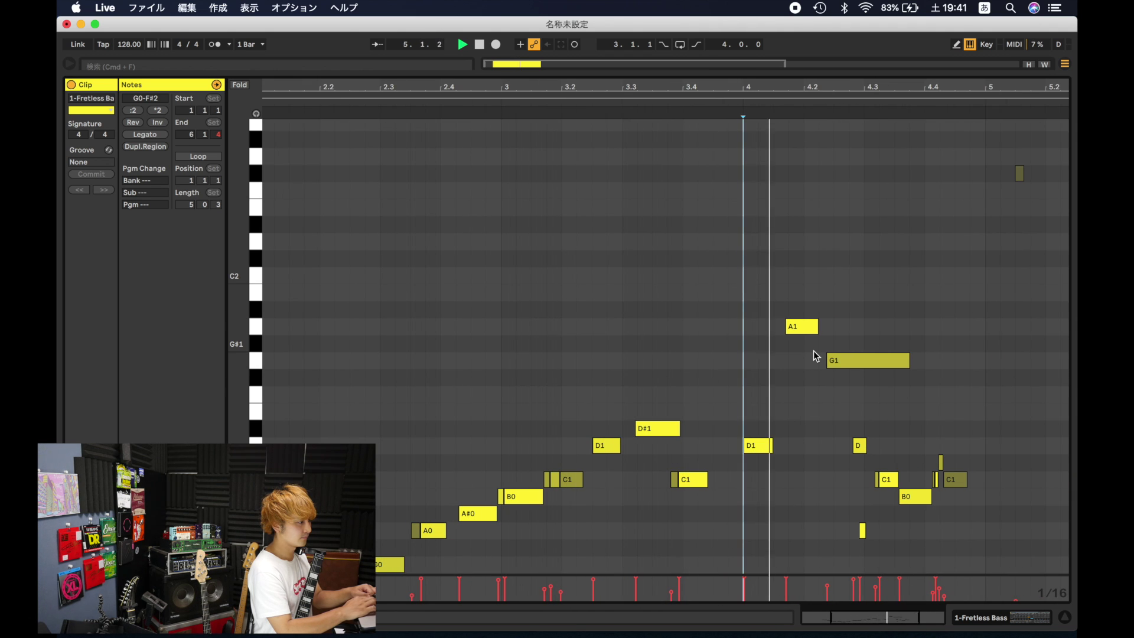
{"action": "left_click_drag", "start_coordinate": [752, 447], "coordinate": [725, 448]}
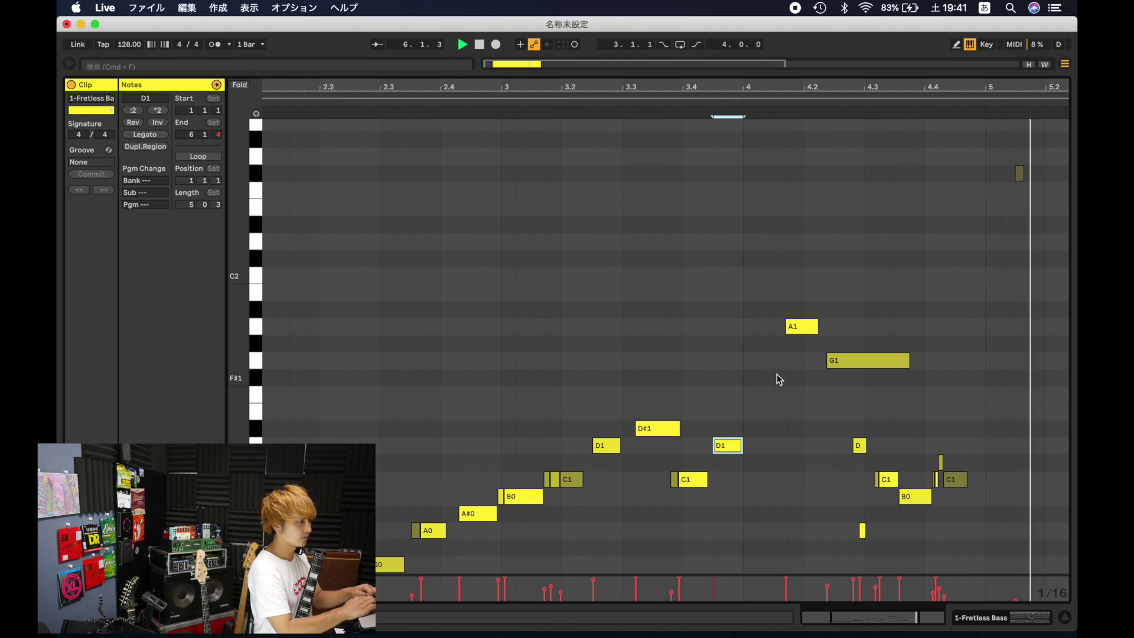
Step: Move the A1 note to start at bar 4 and the remaining G1 note to start at 4.1.3
{"action": "left_click_drag", "start_coordinate": [803, 326], "coordinate": [760, 327]}
{"action": "mouse_move", "coordinate": [867, 366]}
{"action": "left_mouse_down"}
{"action": "mouse_move", "coordinate": [833, 371]}
{"action": "mouse_move", "coordinate": [848, 370]}
{"action": "left_mouse_up"}
{"action": "key", "text": "space"}
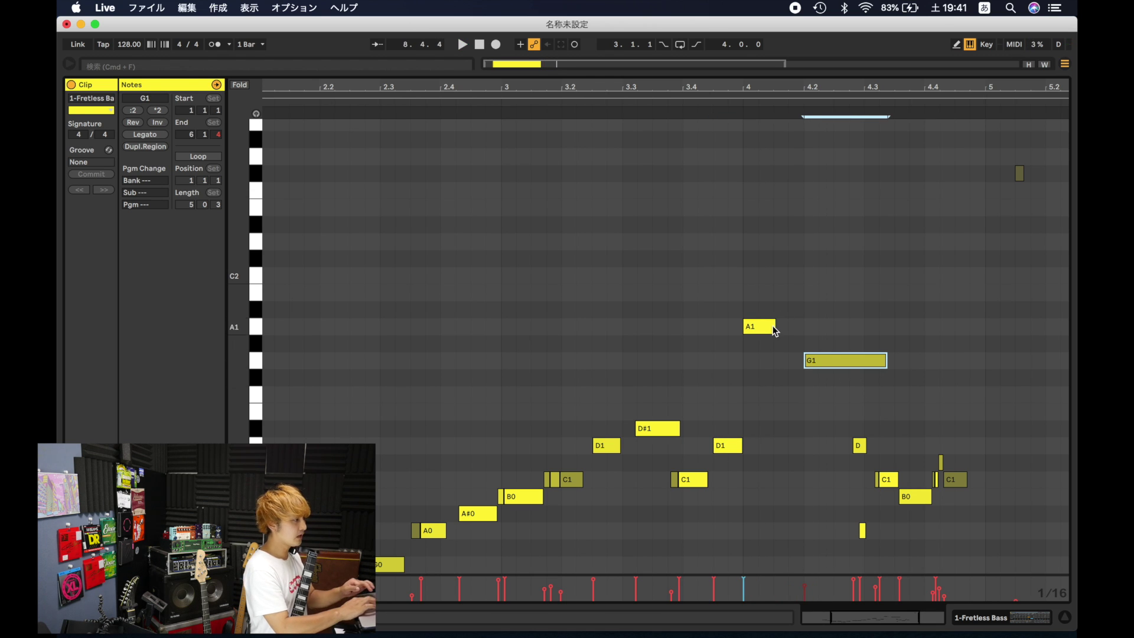
{"action": "scroll", "coordinate": [739, 304], "scroll_direction": "up", "scroll_amount": 5}
{"action": "left_click_drag", "start_coordinate": [948, 360], "coordinate": [884, 358]}
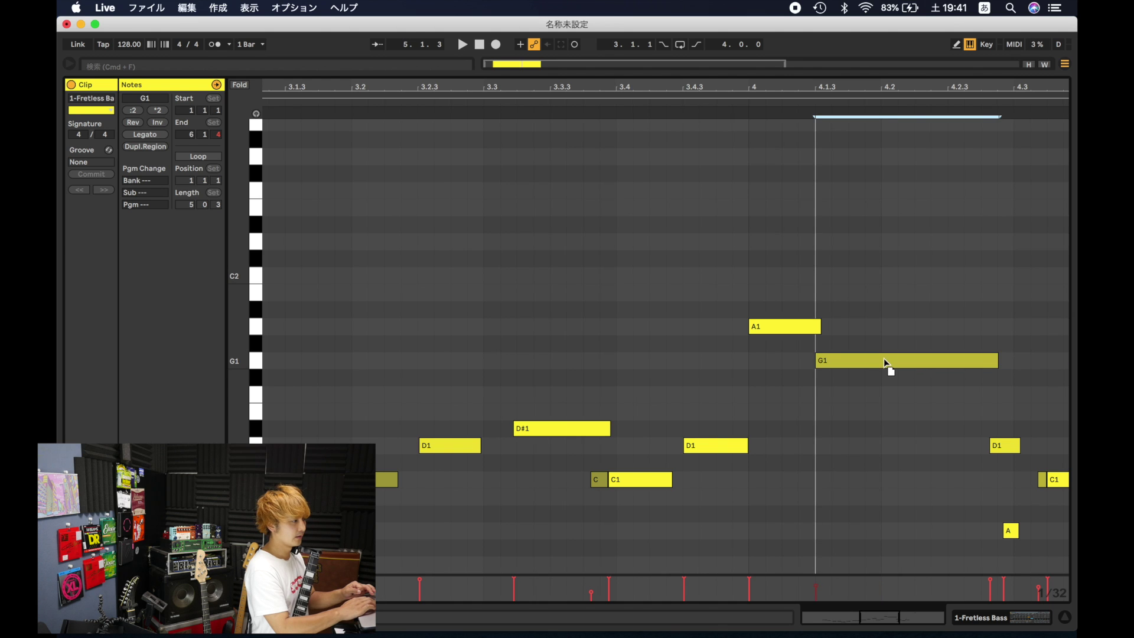
{"action": "scroll", "coordinate": [443, 213], "scroll_direction": "down", "scroll_amount": 5}
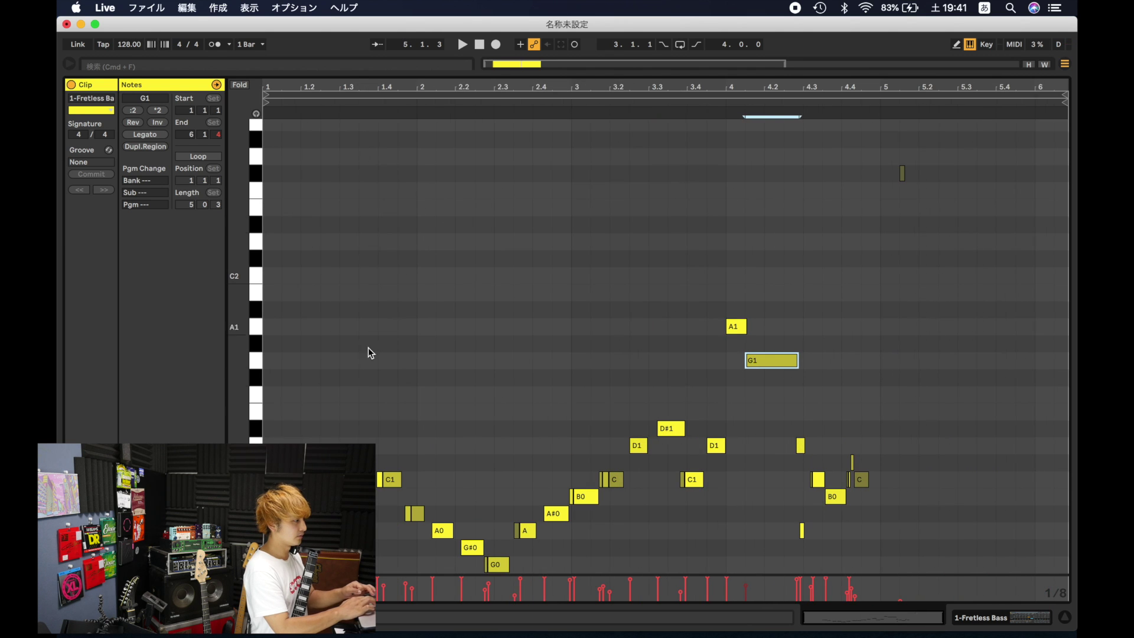
Step: Play the edited bass phrase from near the end of the clip's first bar to check the note timing
{"action": "left_click", "coordinate": [404, 387]}
{"action": "key", "text": "space"}
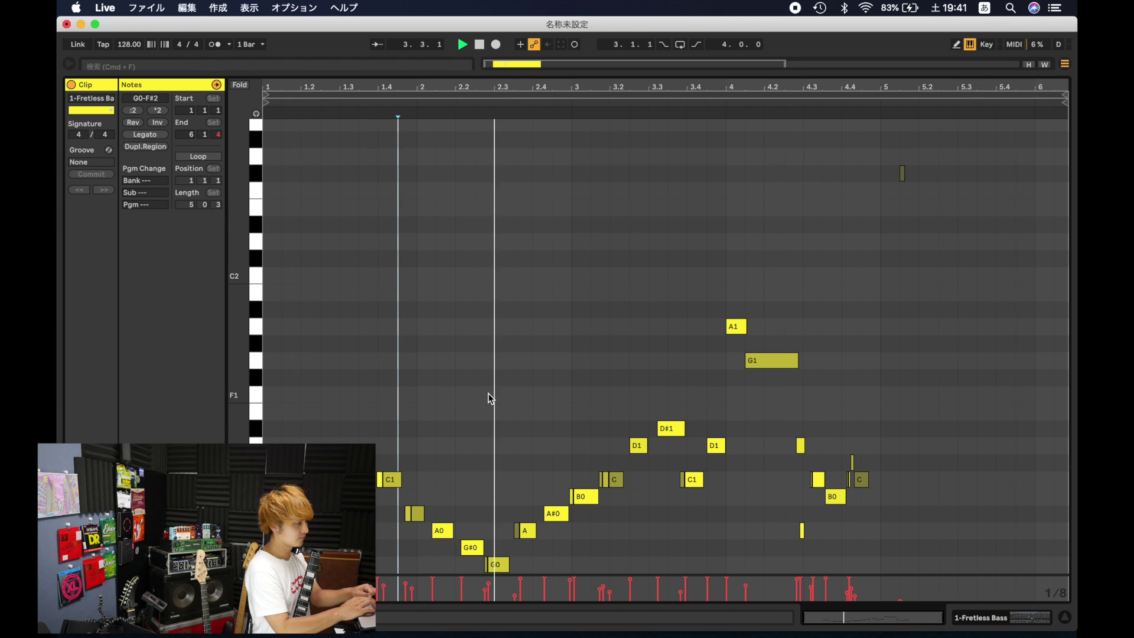
{"action": "key", "text": "space"}
Step: Enlarge the velocity editor below the notes to show the velocities of the whole phrase
{"action": "scroll", "coordinate": [587, 484], "scroll_direction": "up", "scroll_amount": 3}
{"action": "scroll", "coordinate": [587, 485], "scroll_direction": "up", "scroll_amount": 3}
{"action": "scroll", "coordinate": [586, 485], "scroll_direction": "down", "scroll_amount": 4}
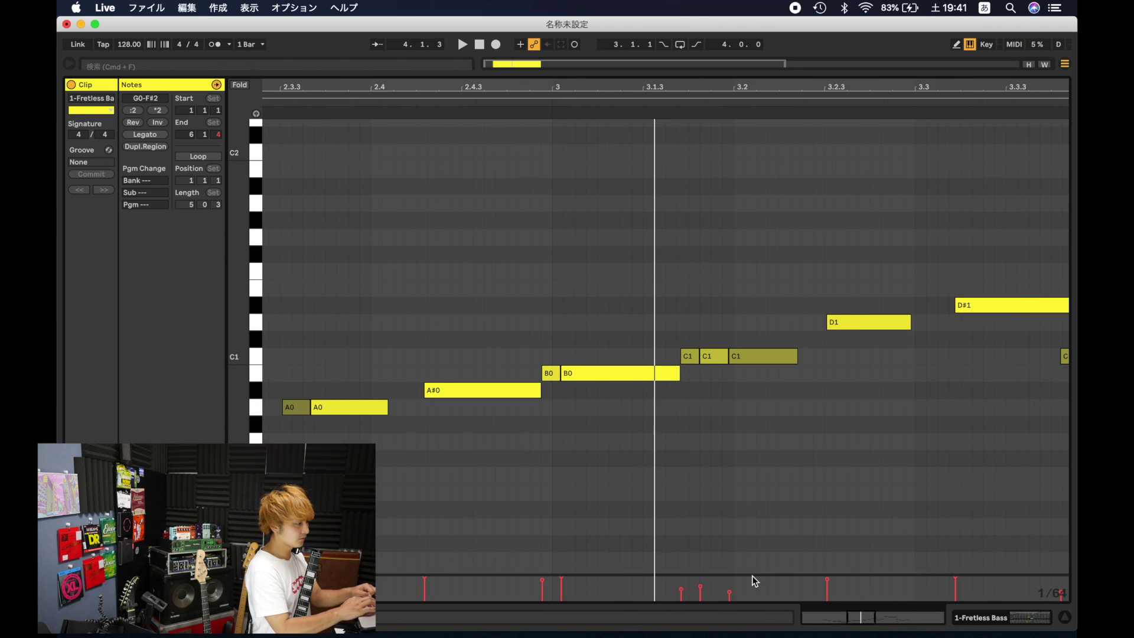
{"action": "left_click_drag", "start_coordinate": [752, 573], "coordinate": [759, 428]}
{"action": "scroll", "coordinate": [649, 584], "scroll_direction": "down", "scroll_amount": 5}
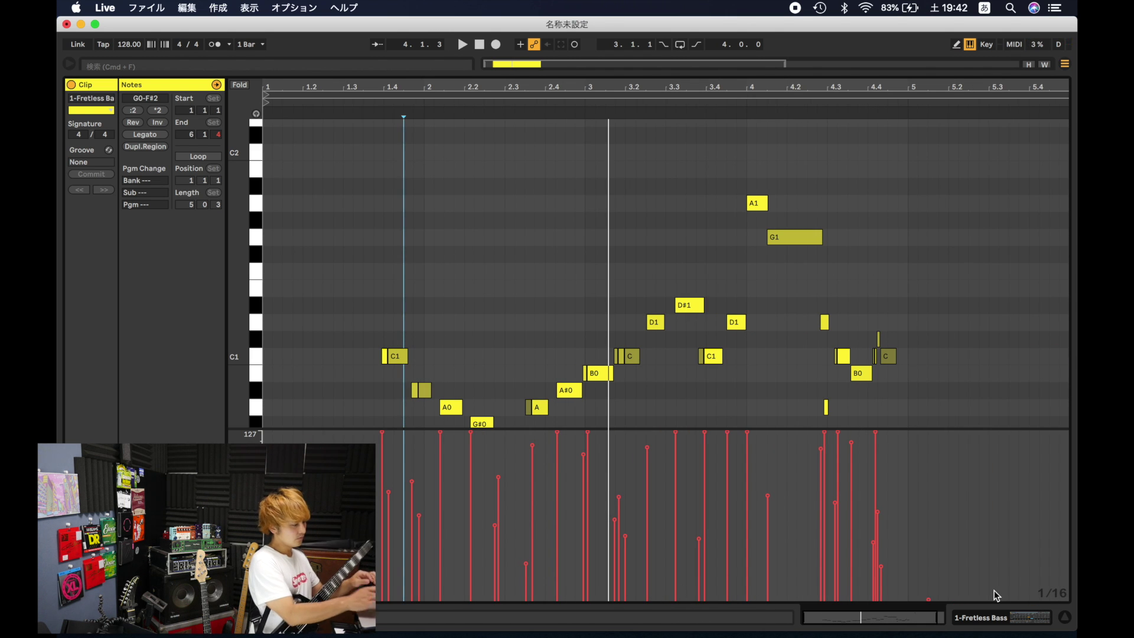
Step: Close the clip's note editor and load the Clean1 Basic Guitar preset from the Guitar & Plucked sounds onto the track
{"action": "key", "text": "super+alt+l"}
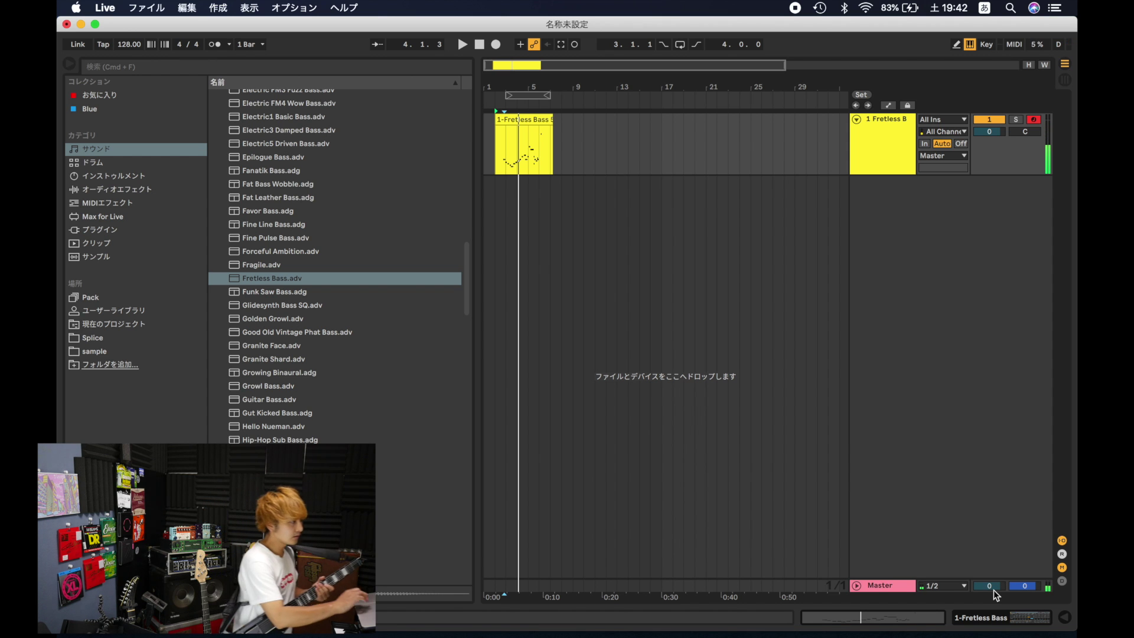
{"action": "scroll", "coordinate": [382, 243], "scroll_direction": "up", "scroll_amount": 15}
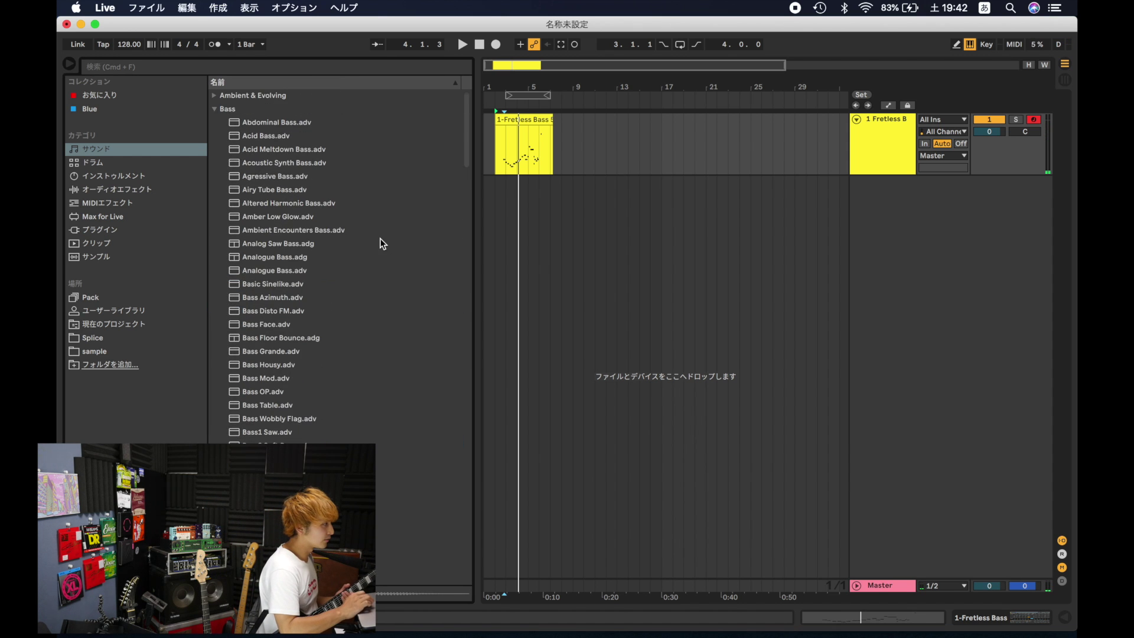
{"action": "left_click", "coordinate": [214, 109]}
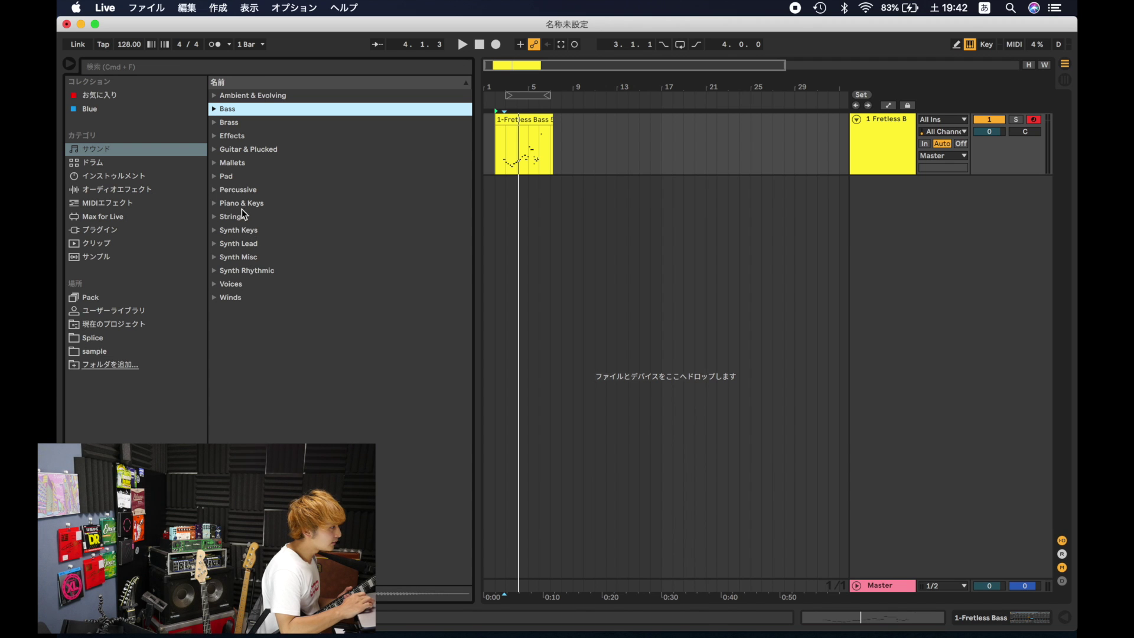
{"action": "left_click", "coordinate": [215, 149]}
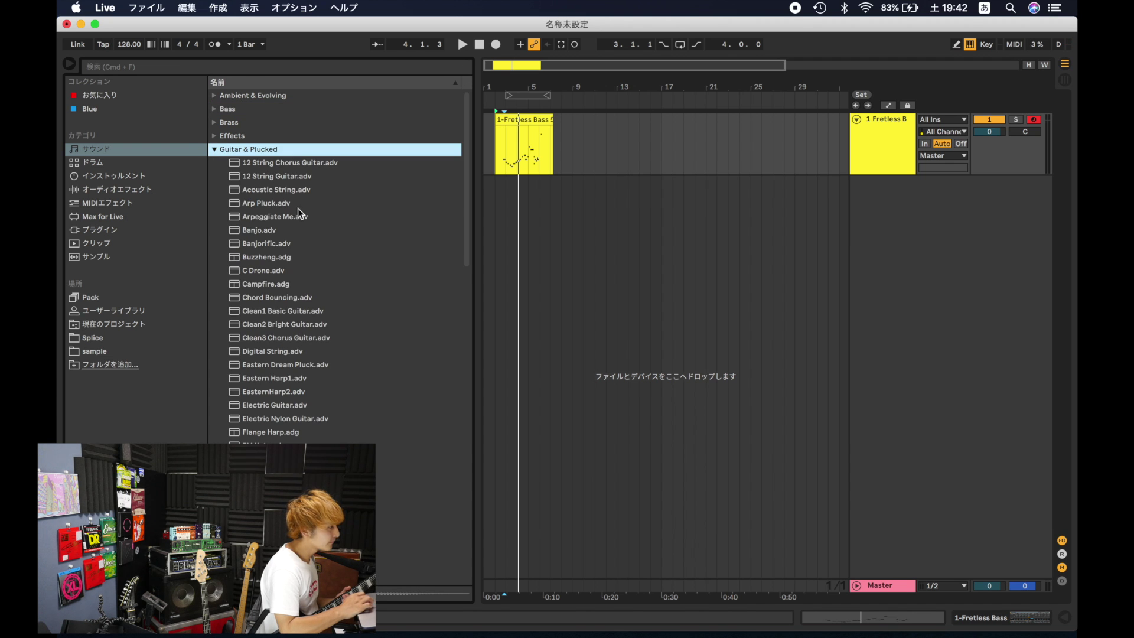
{"action": "double_click", "coordinate": [271, 316]}
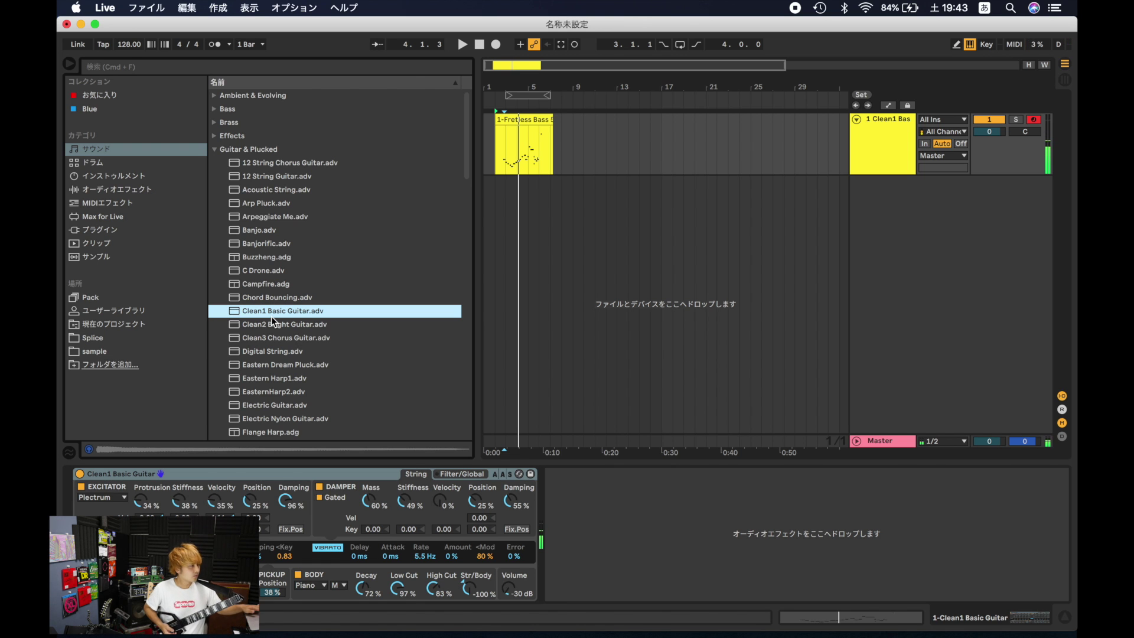
Step: Delete the fretless bass clip and record a new guitar take of about 12 bars starting at bar 3
{"action": "left_click", "coordinate": [530, 121]}
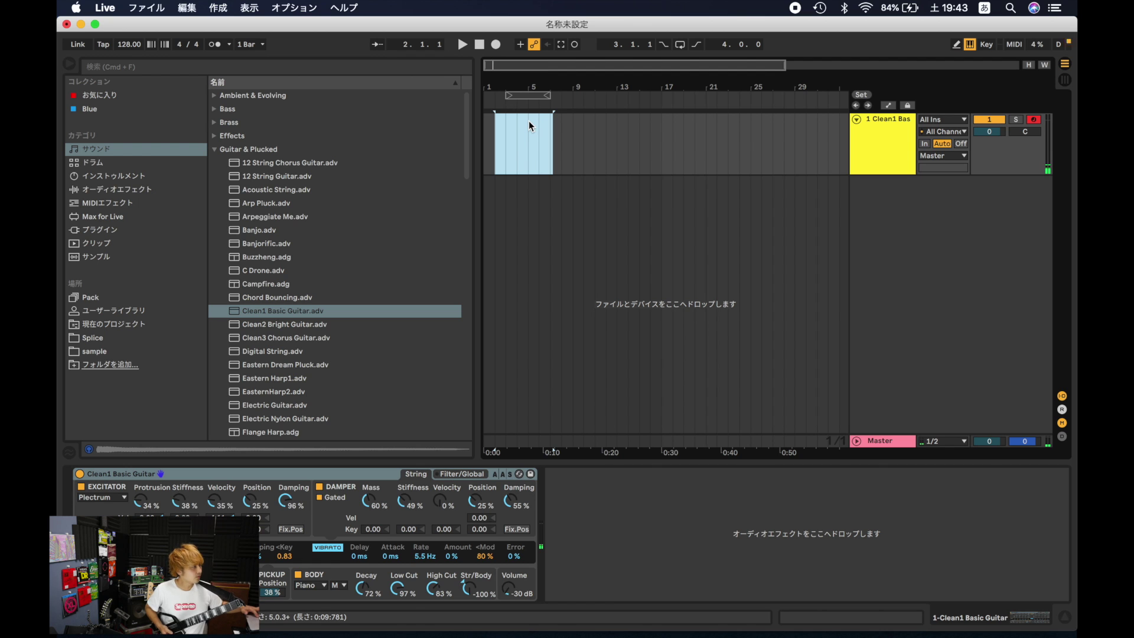
{"action": "key", "text": "Delete"}
{"action": "left_click", "coordinate": [506, 140]}
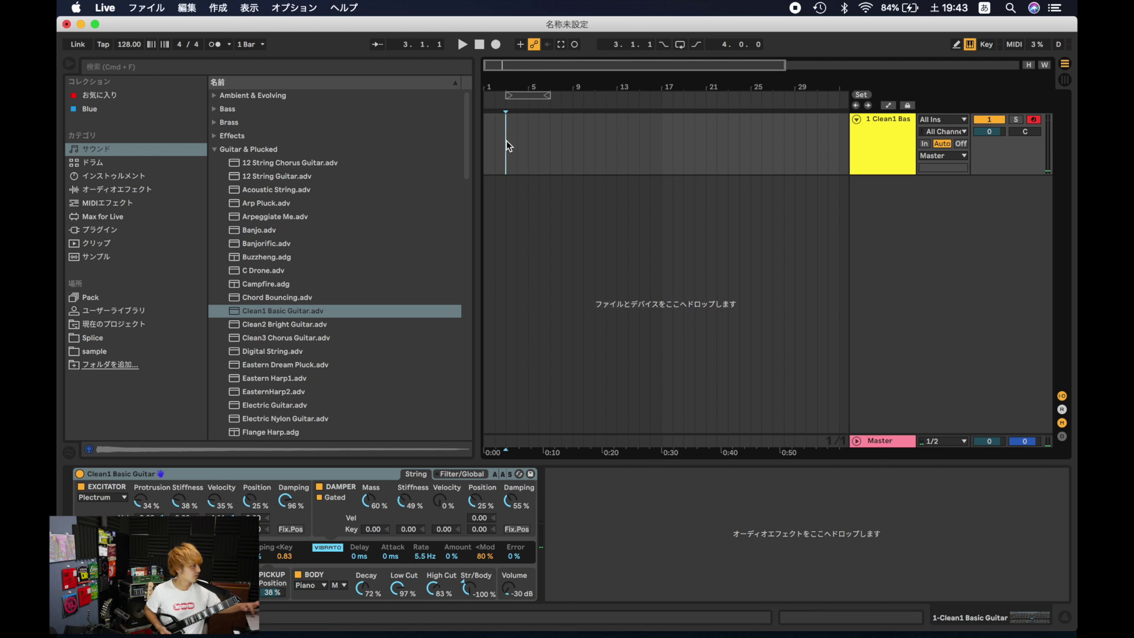
{"action": "left_click", "coordinate": [496, 45]}
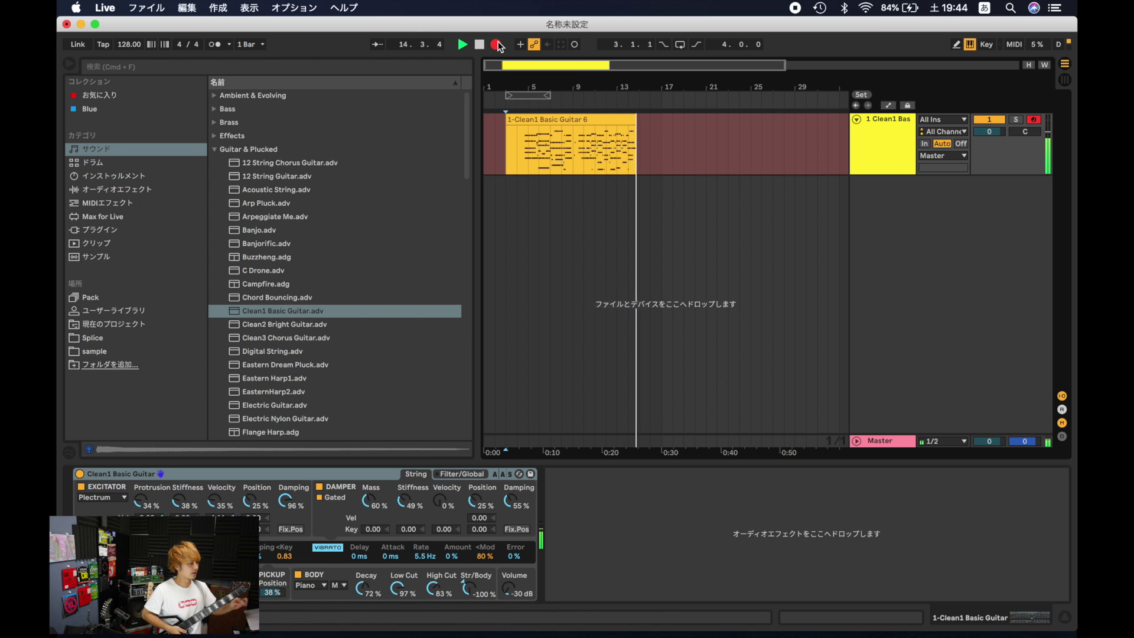
{"action": "left_click", "coordinate": [497, 45]}
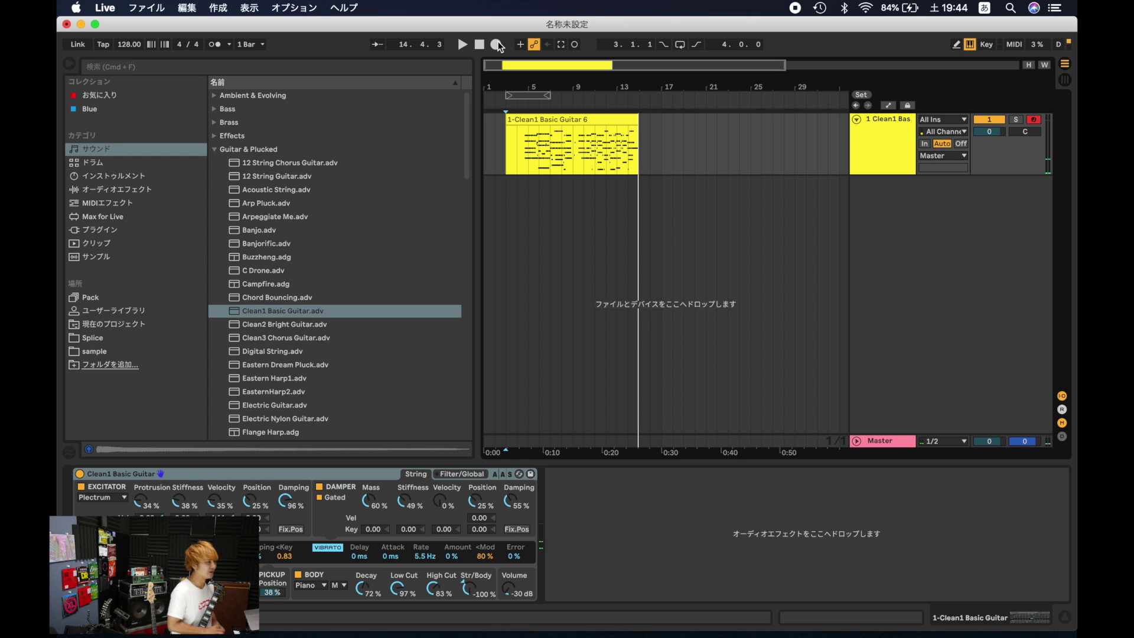
Step: Open the recorded guitar clip in the note editor and play it from the first chord
{"action": "left_click", "coordinate": [595, 118]}
{"action": "double_click", "coordinate": [592, 119]}
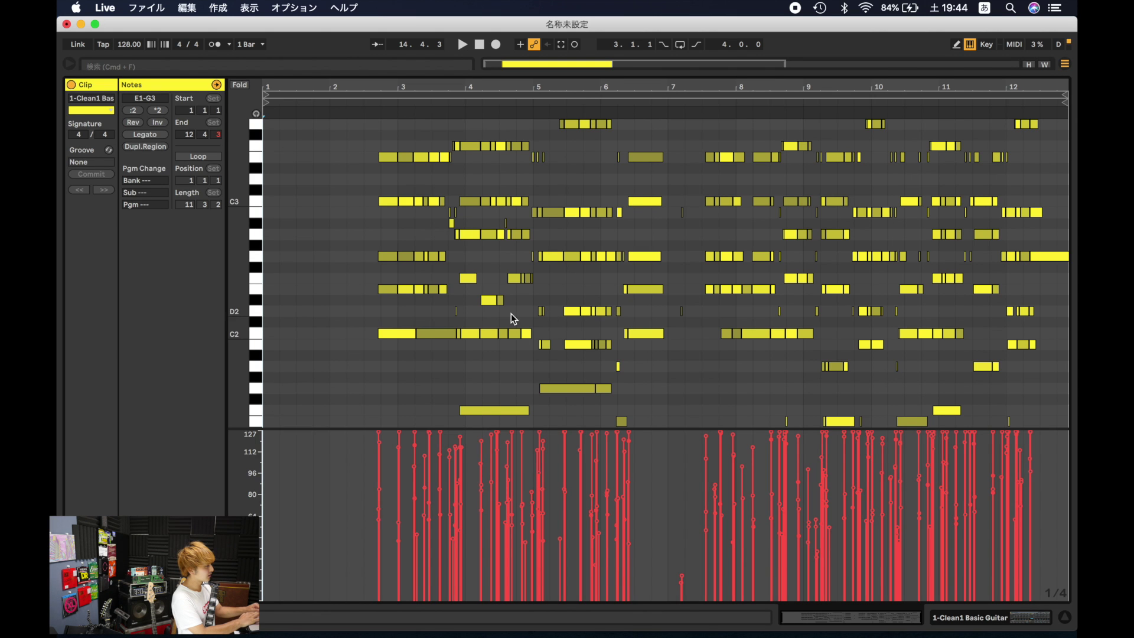
{"action": "left_click", "coordinate": [378, 337]}
{"action": "key", "text": "space"}
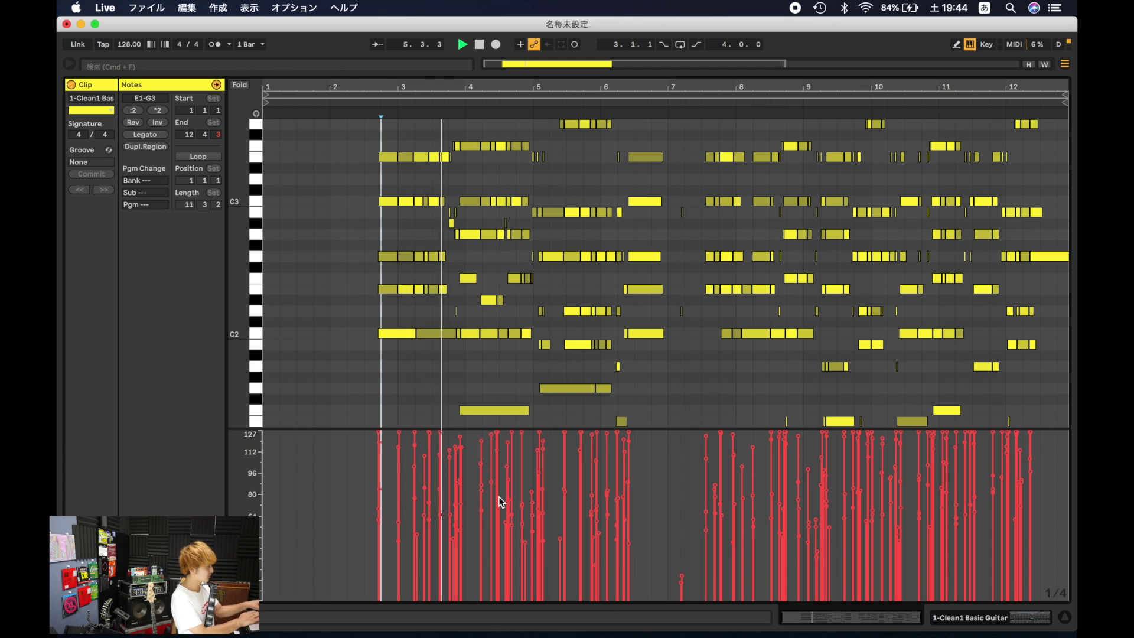
Step: Highlight all the guitar notes and their velocity range to examine the dynamics during playback, clear the highlight and stop playback
{"action": "key", "text": "super+a"}
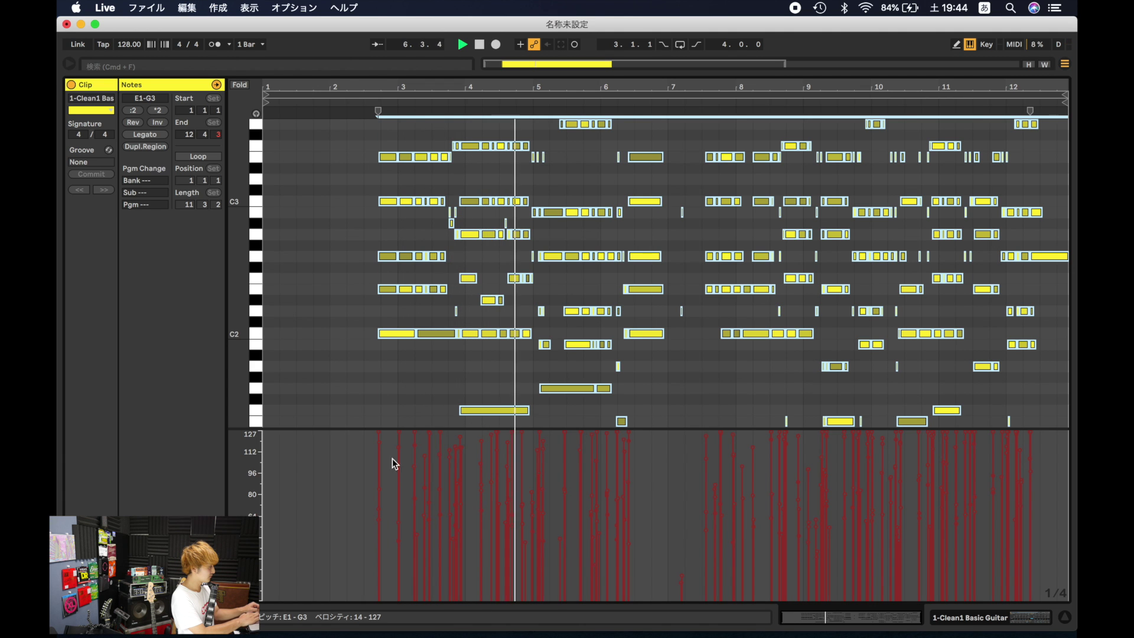
{"action": "left_click_drag", "start_coordinate": [362, 475], "coordinate": [1068, 476]}
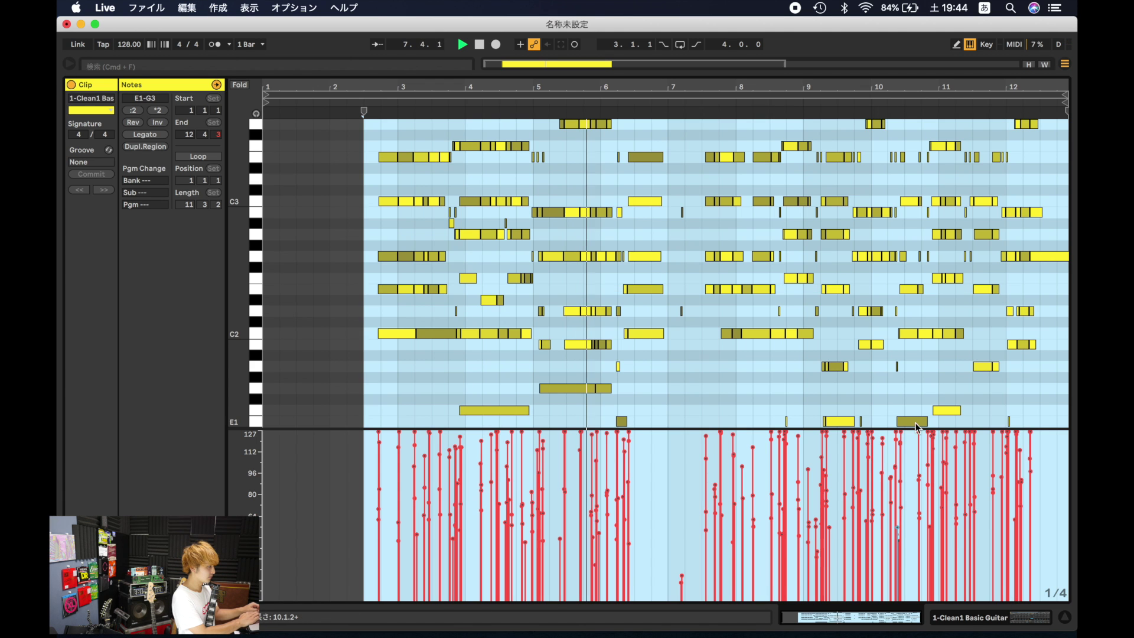
{"action": "left_click", "coordinate": [870, 256]}
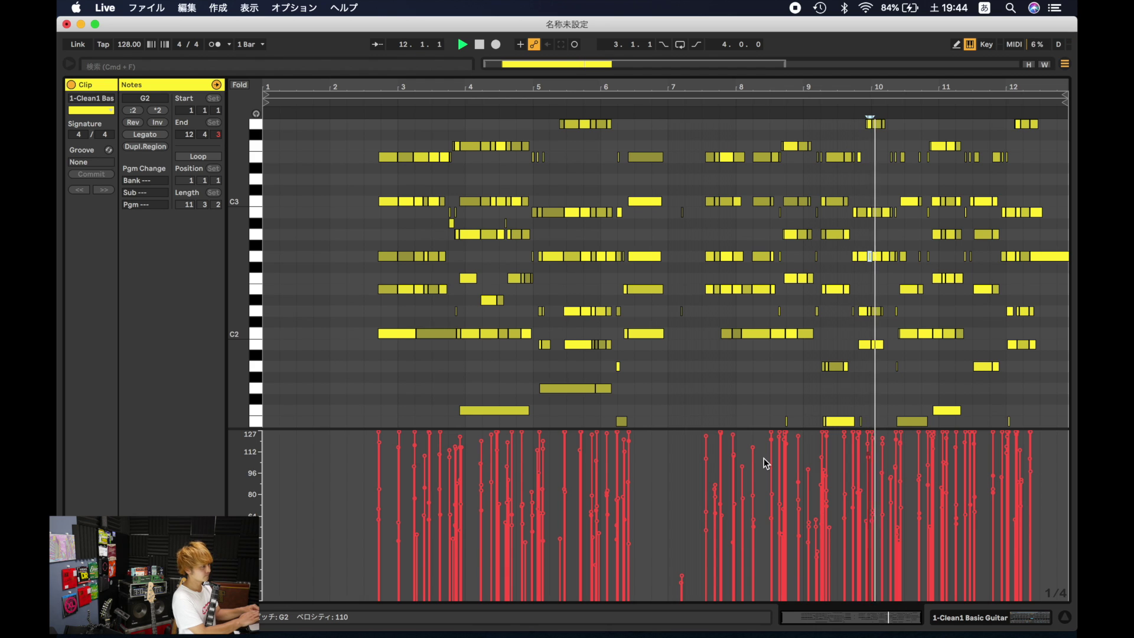
{"action": "key", "text": "space"}
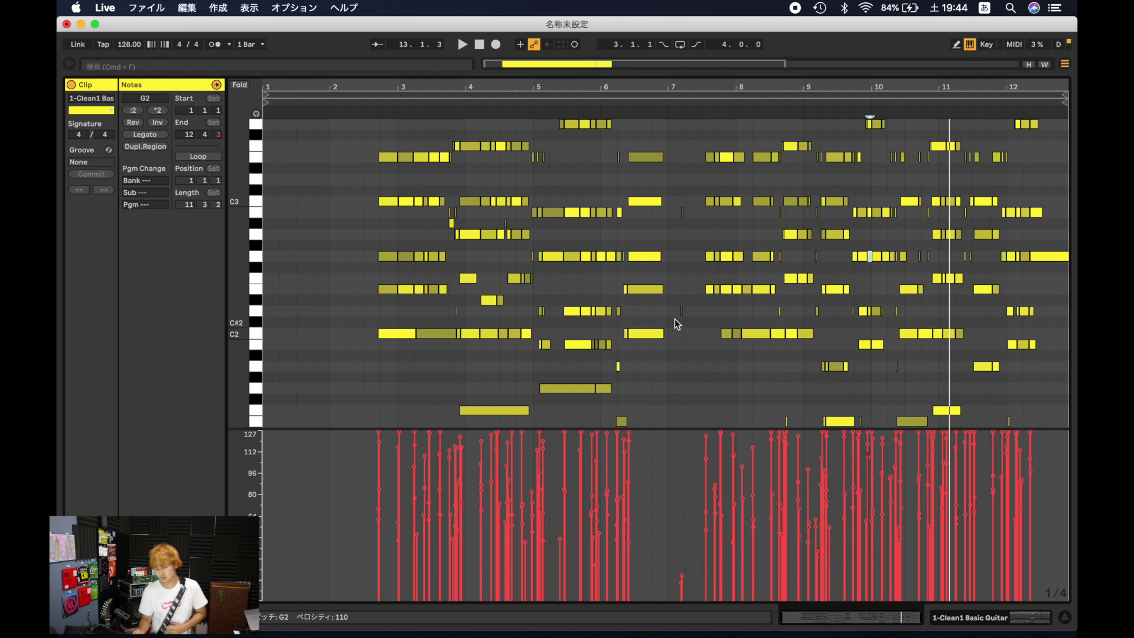